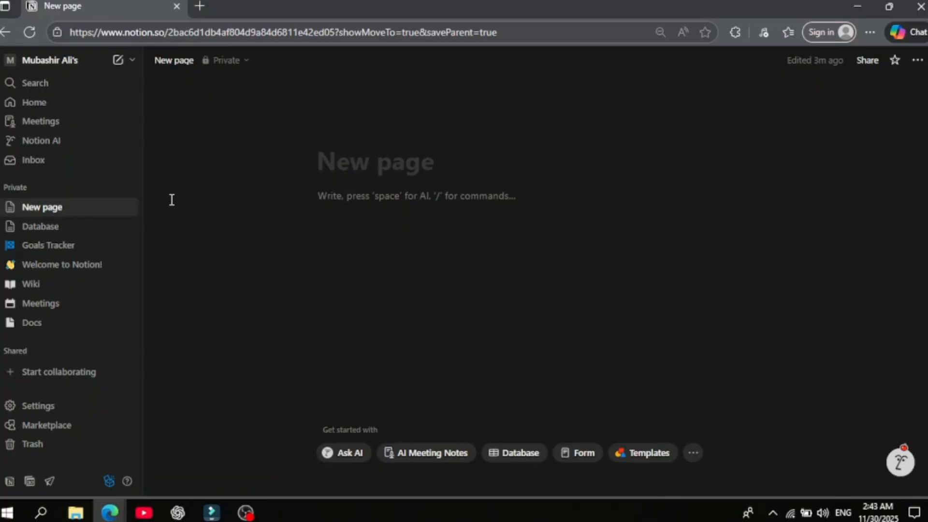
- Look through the Goals Tracker page and the Wiki page from the private workspace pages
click(90, 249)
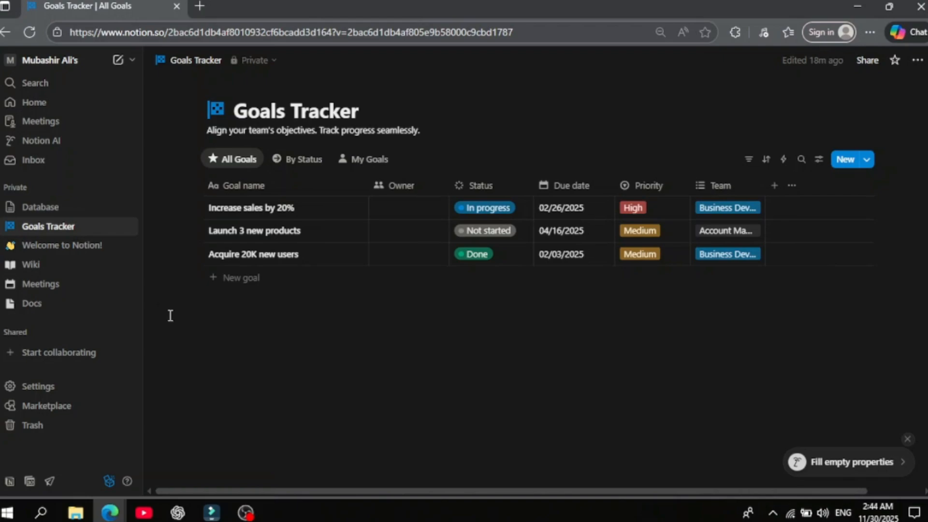
click(70, 265)
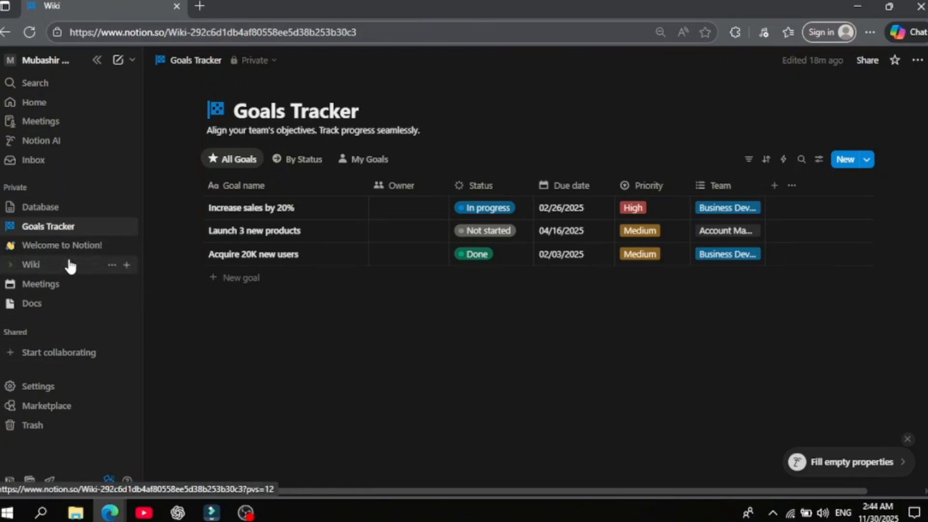
scroll(214, 309, down, 4)
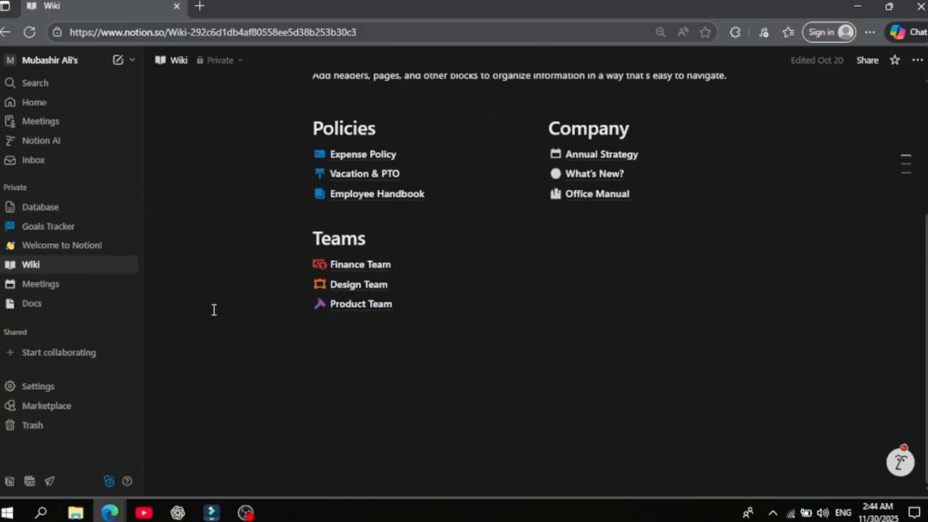
scroll(214, 310, up, 1)
scroll(215, 310, up, 5)
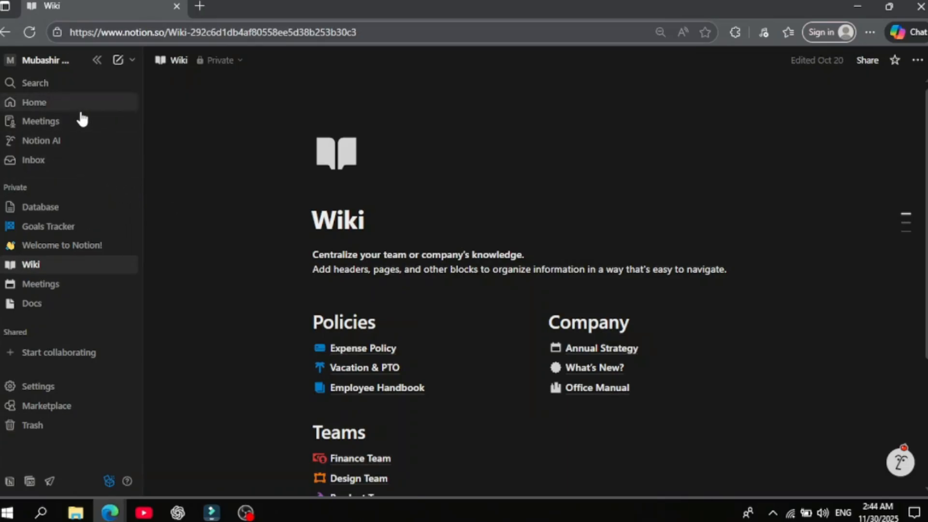
- View the Notion AI page and check the Inbox for notifications
click(58, 140)
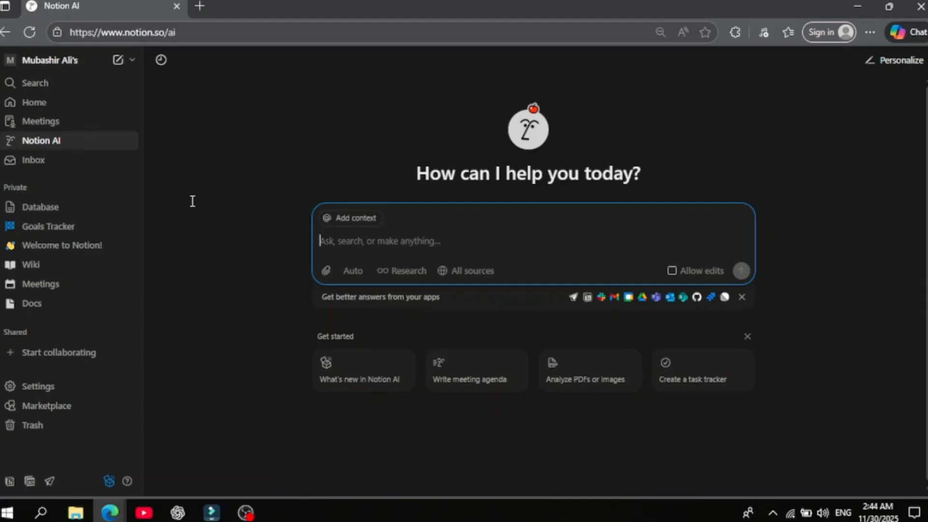
click(89, 163)
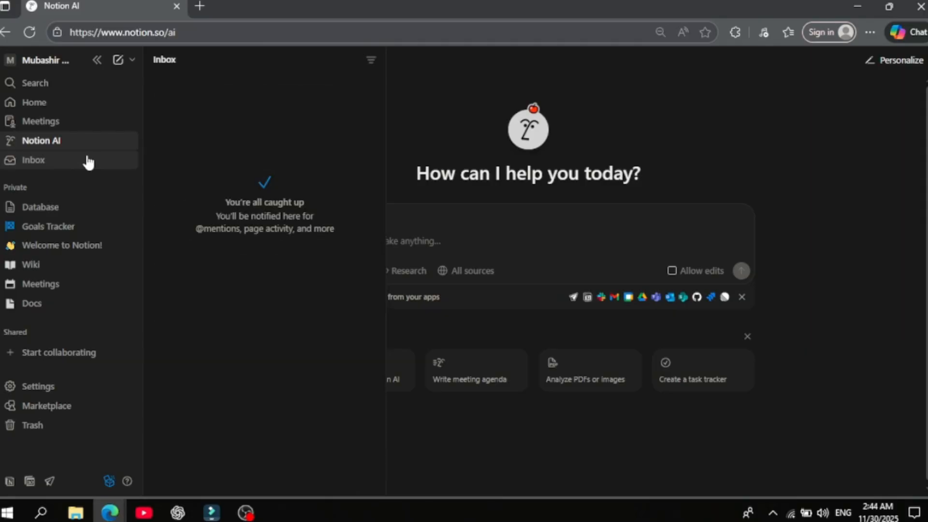
click(88, 163)
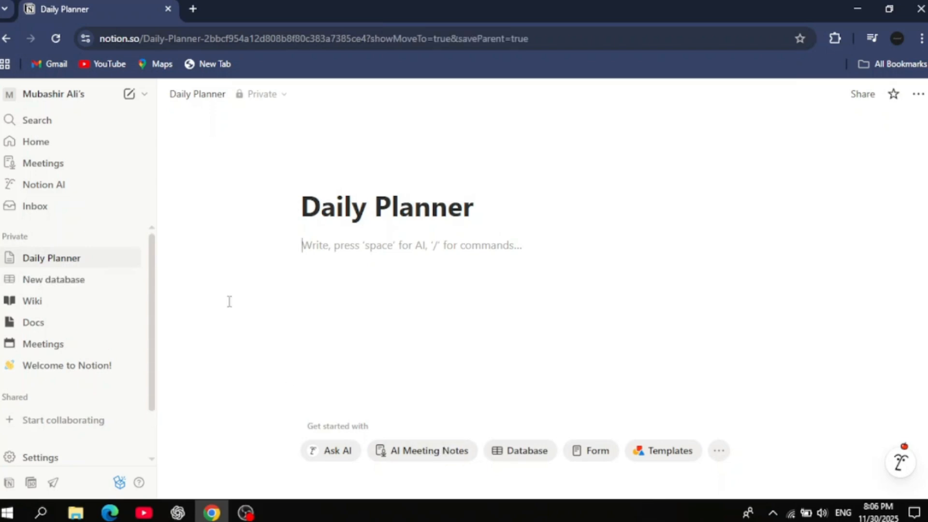
- Insert a new calendar view database on the Daily Planner page and title it "Planner"
text(/cal)
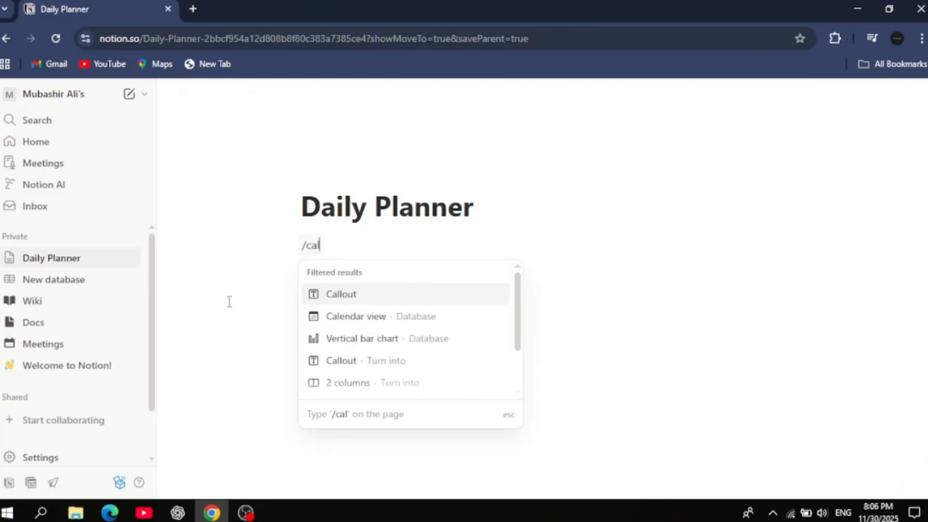
click(359, 316)
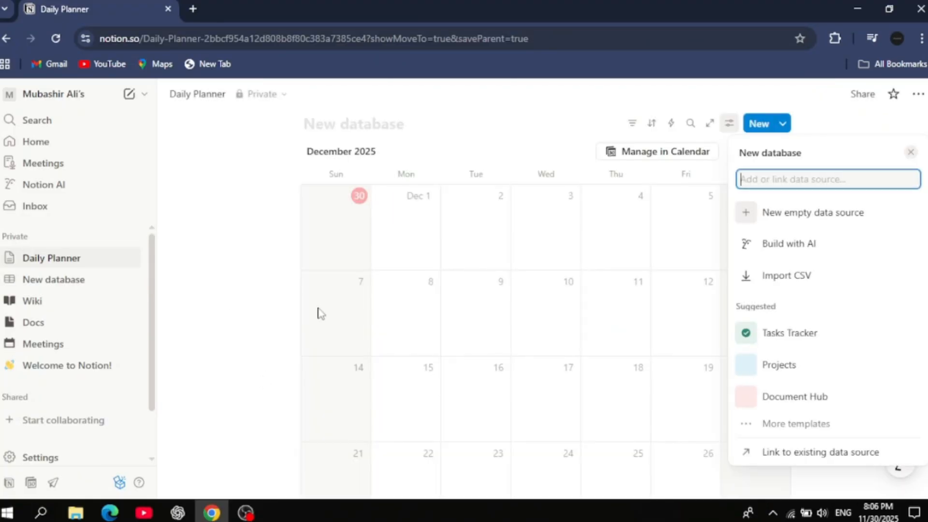
click(248, 318)
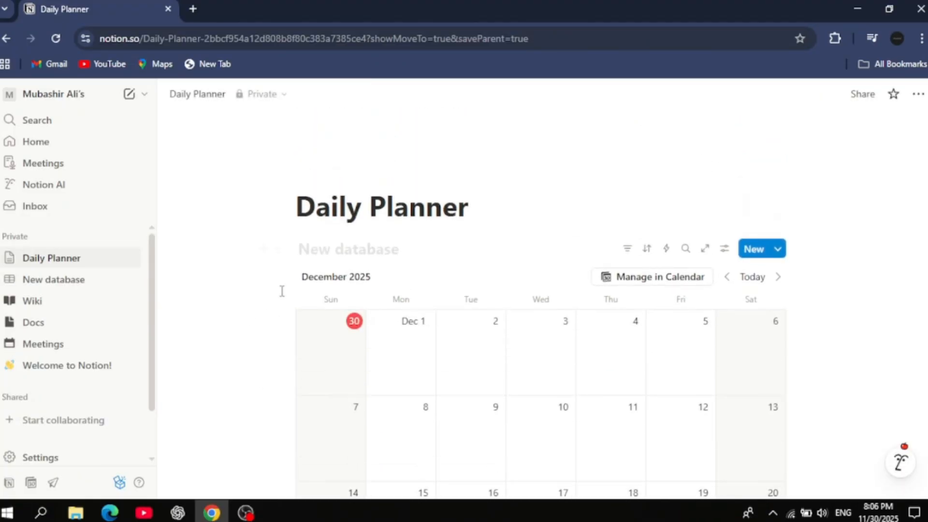
text(P)
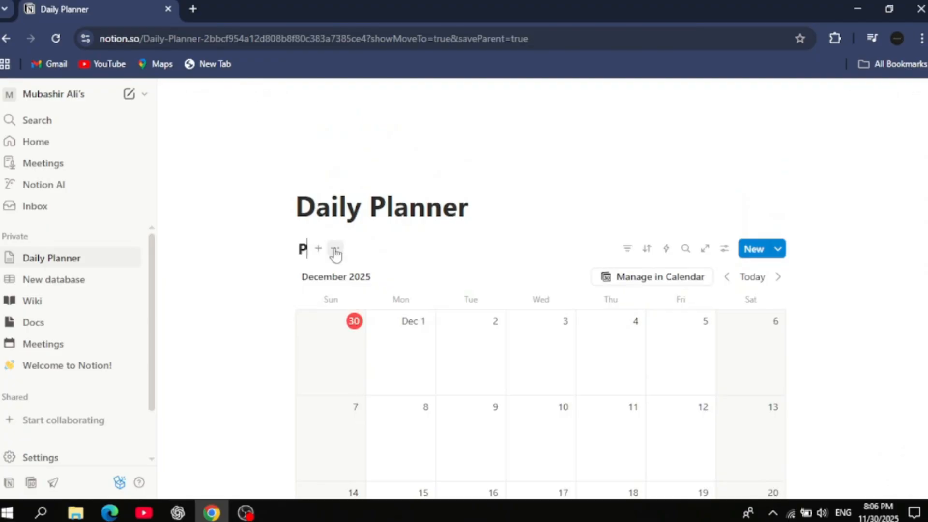
text(lanner)
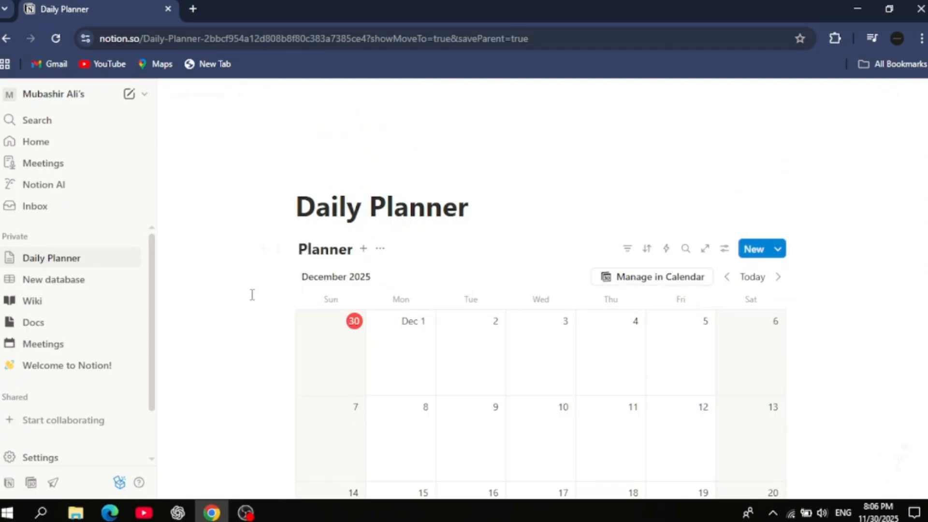
- Add an entry named "meeting" to December 7, 2025 in the Planner calendar
scroll(227, 350, down, 3)
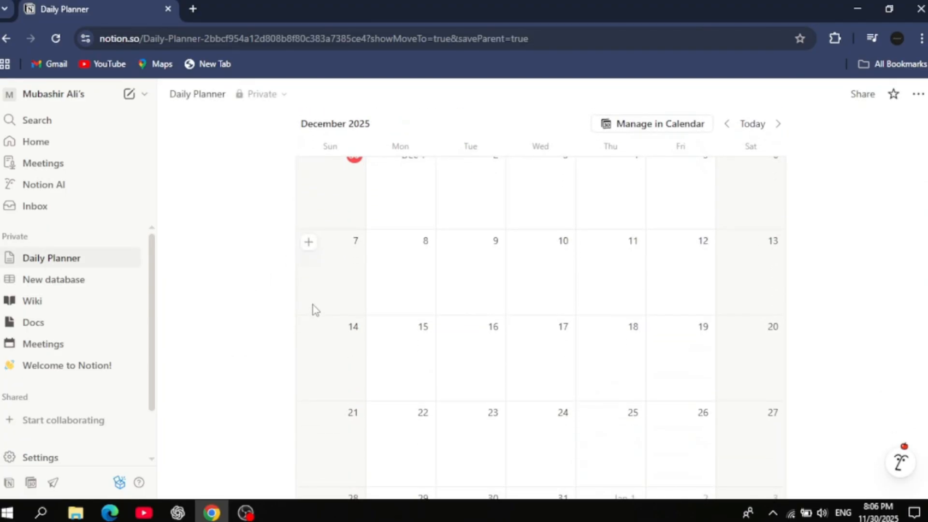
click(307, 244)
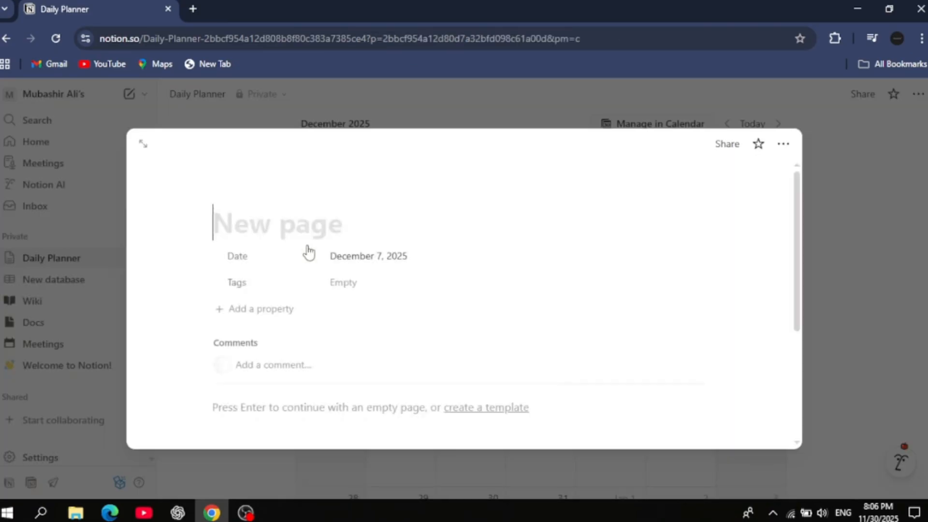
text(meeting)
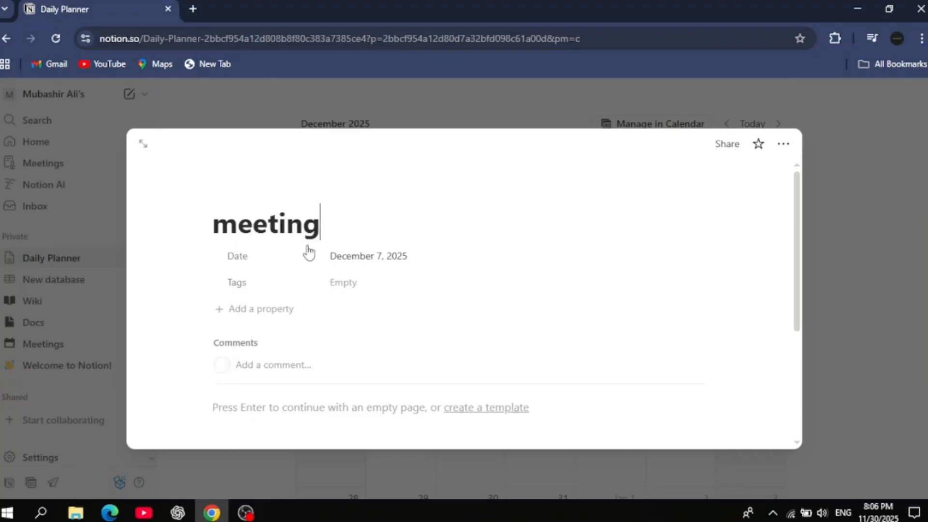
key(Return)
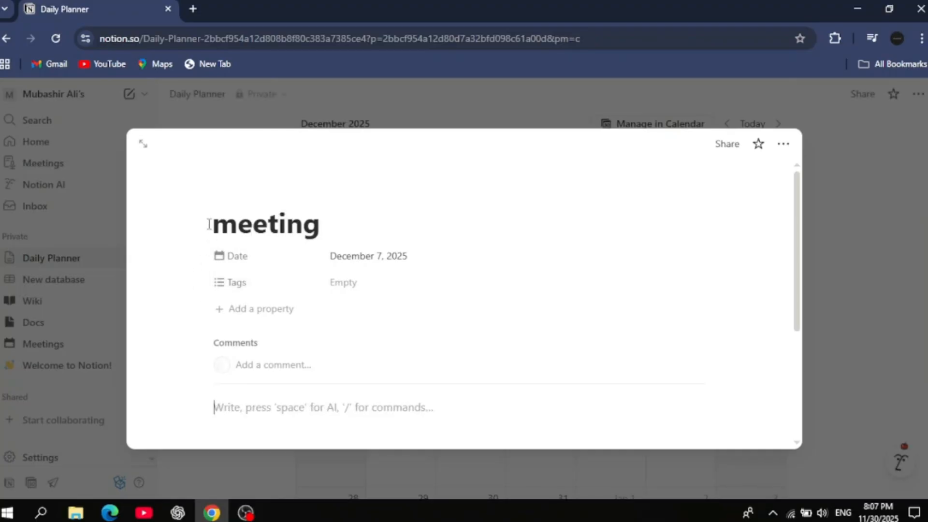
click(101, 220)
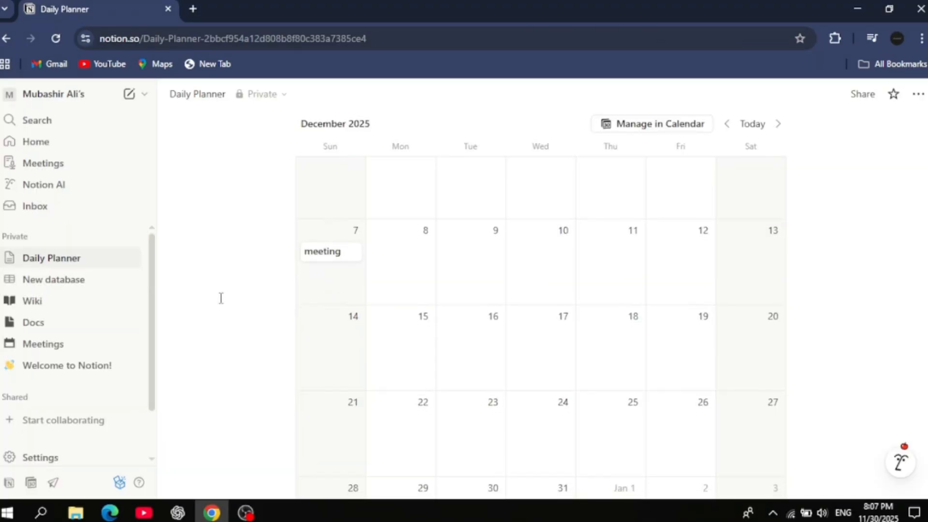
- Insert a table view database below the calendar, linked to the existing Planner data source
scroll(221, 298, down, 4)
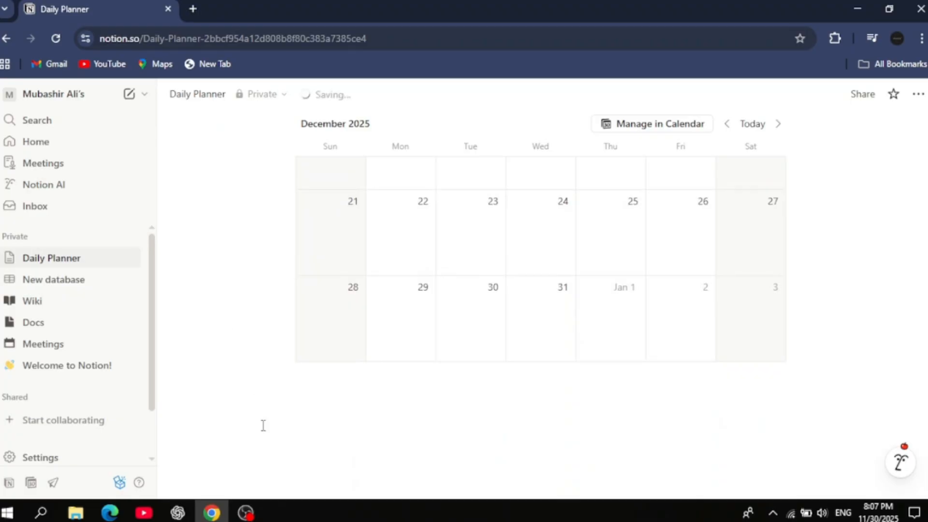
click(288, 428)
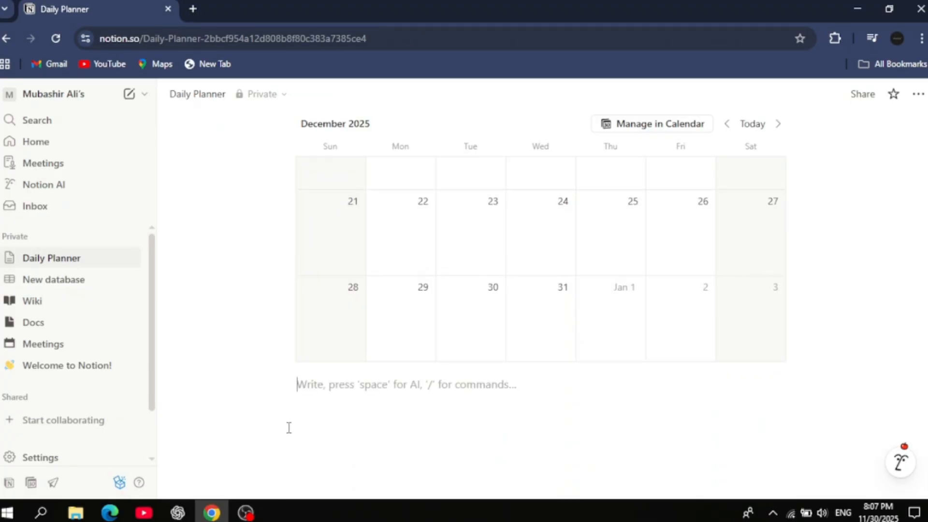
text(/tab)
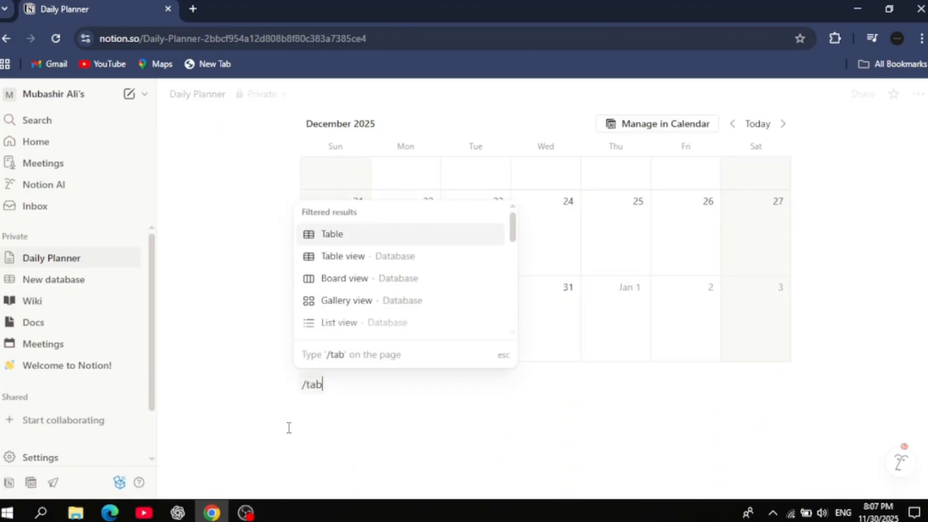
click(377, 267)
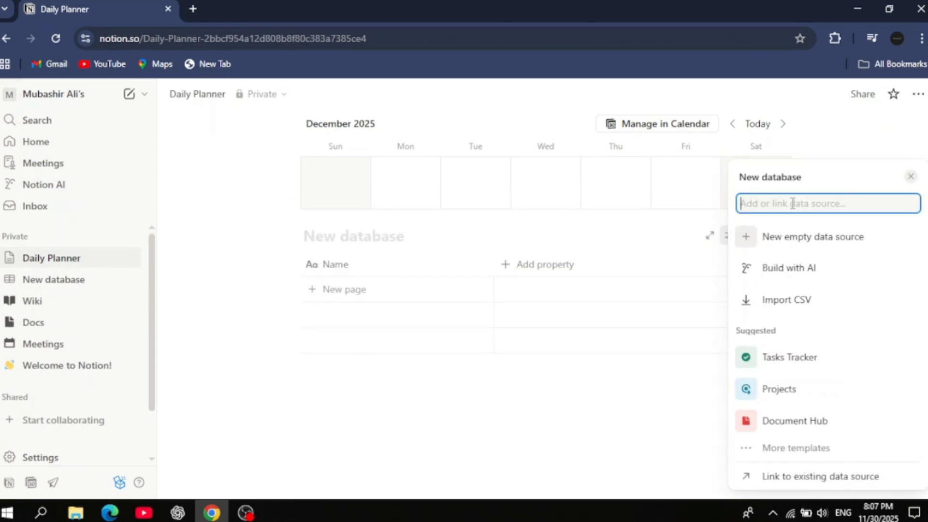
text(pl)
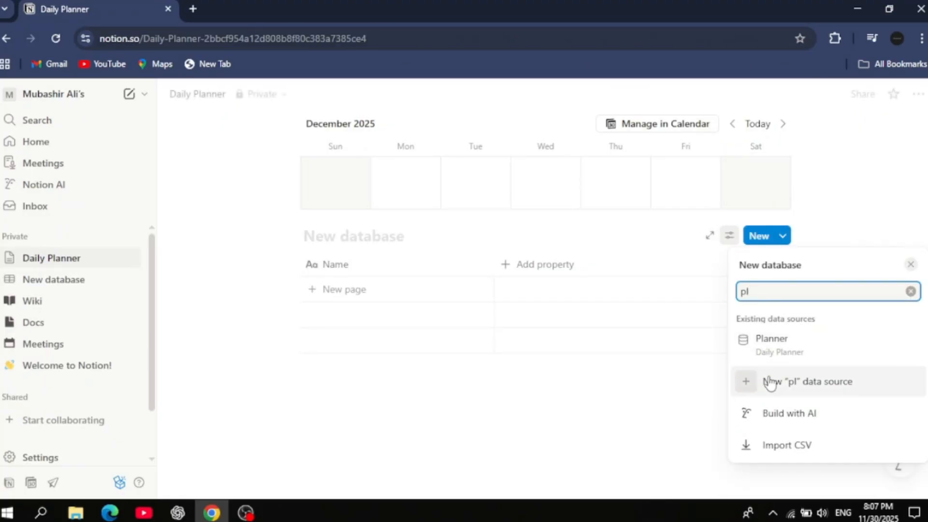
click(779, 344)
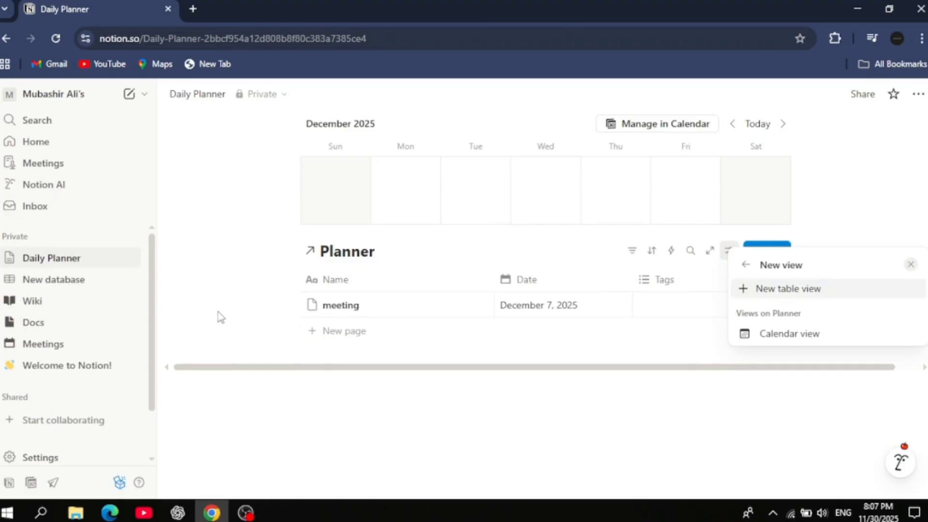
key(Escape)
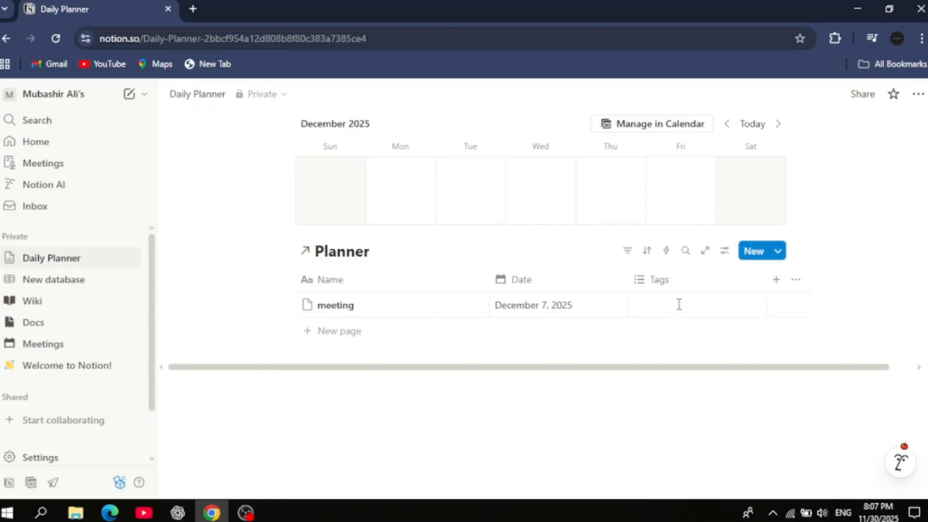
- Delete the Tags property from the linked Planner table and confirm its removal from all views
click(749, 281)
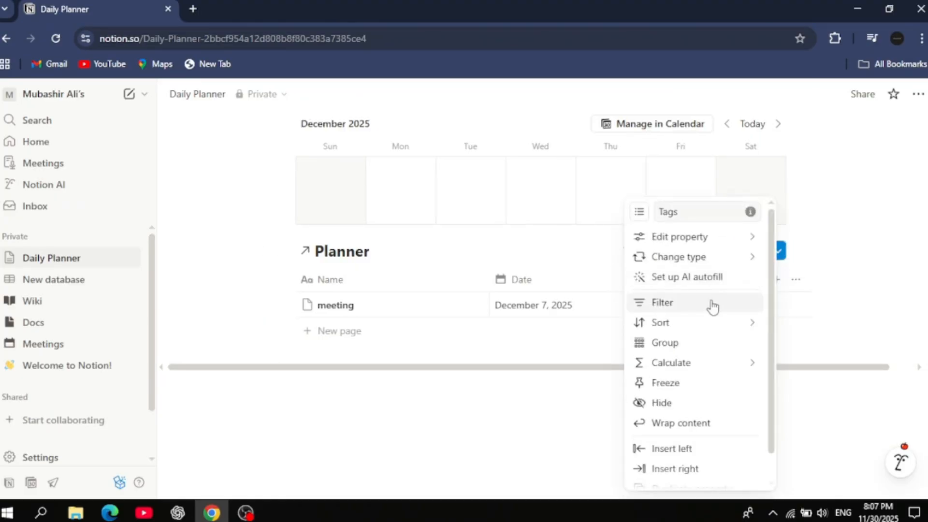
mouse_move(701, 325)
scroll(687, 324, down, 1)
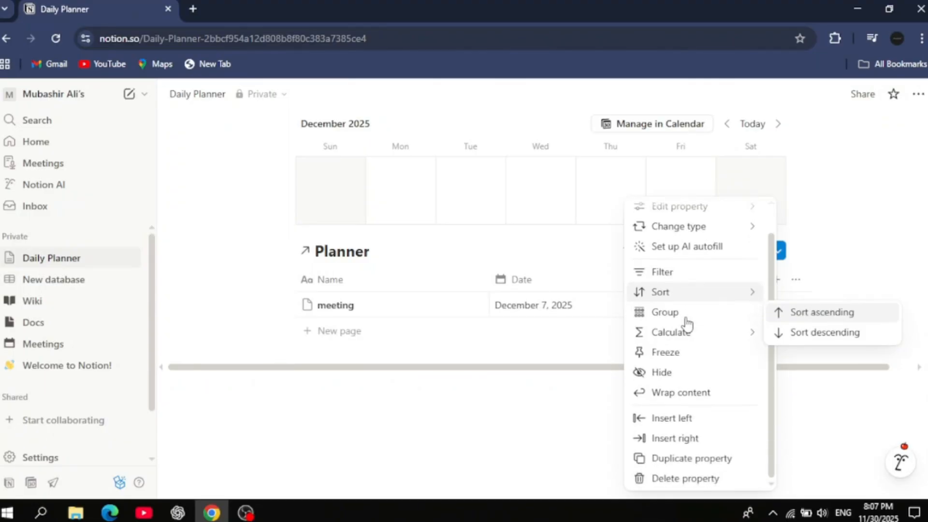
click(675, 481)
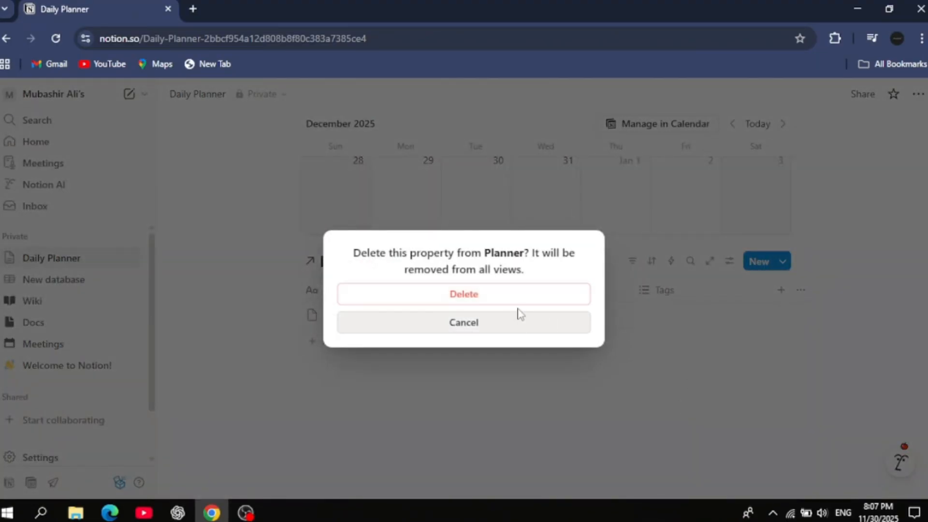
click(510, 299)
- Add a checkbox property named "ch" to the Planner table
click(638, 290)
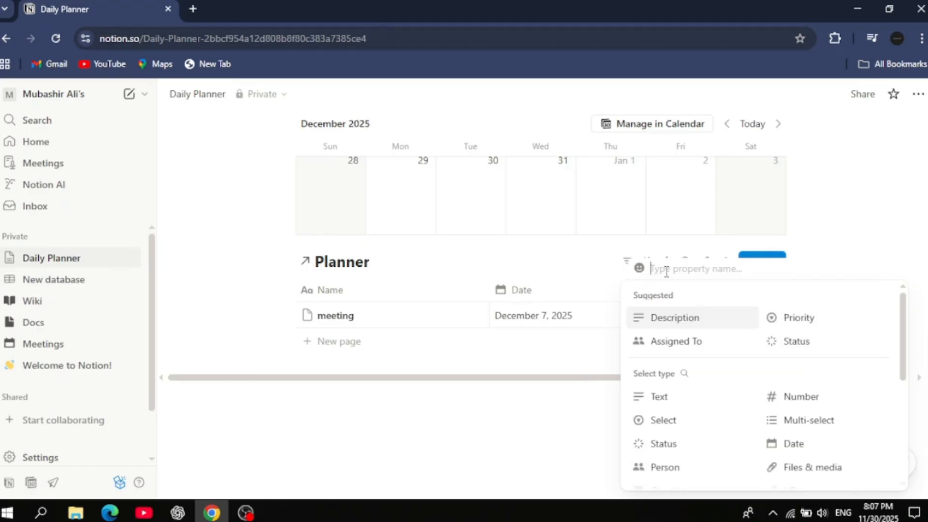
text(ch)
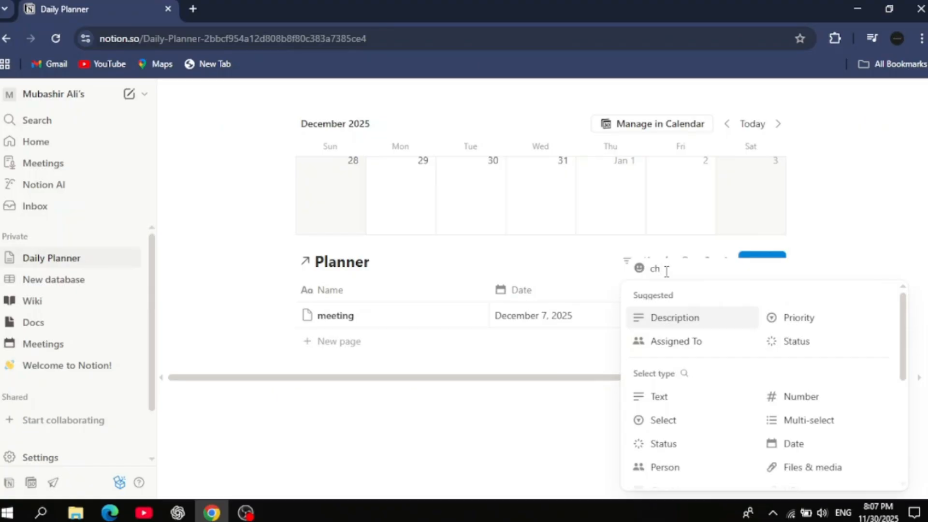
scroll(692, 374, down, 3)
click(669, 338)
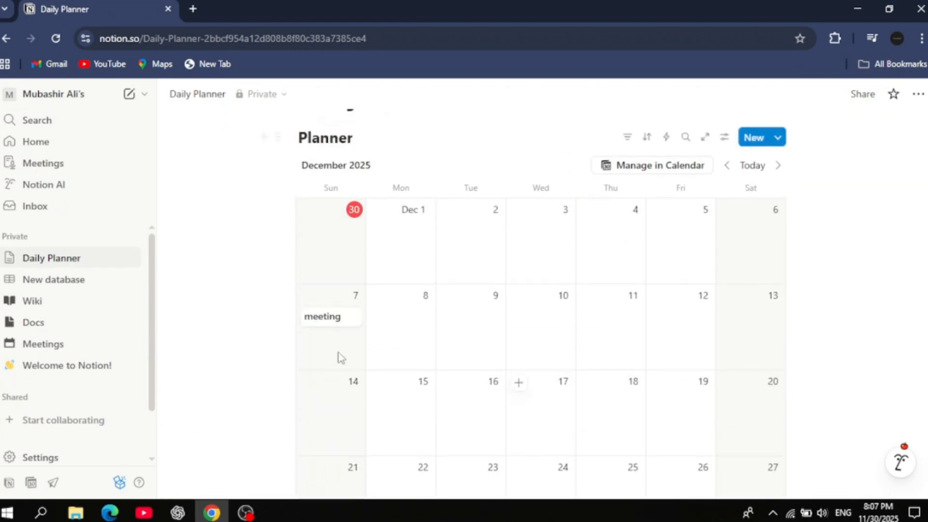
- Tick the "ch" checkbox in the calendar's "meeting" entry and check it in the linked Planner table
click(314, 321)
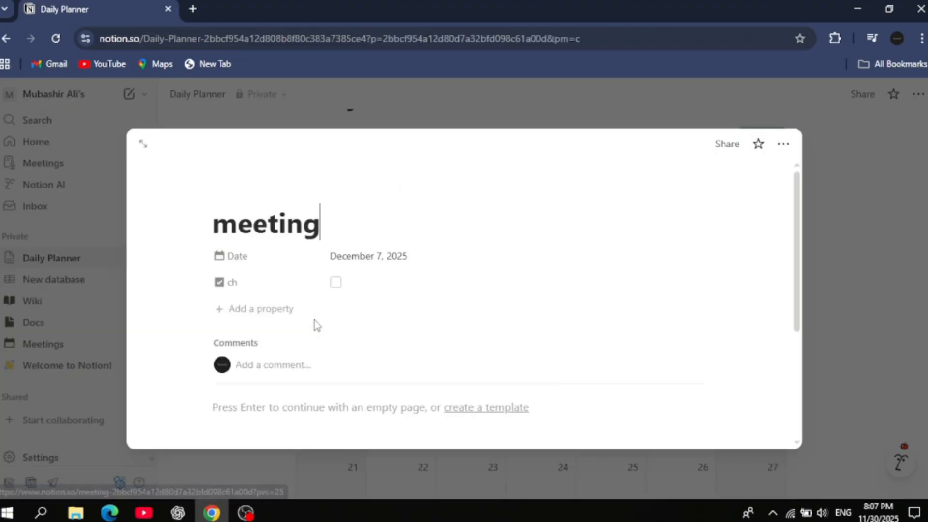
click(334, 284)
click(333, 289)
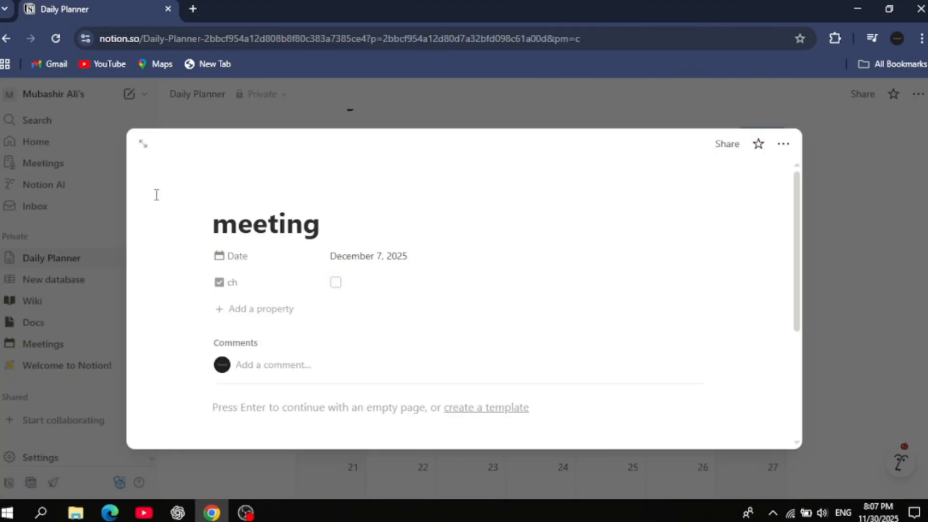
click(336, 286)
click(112, 168)
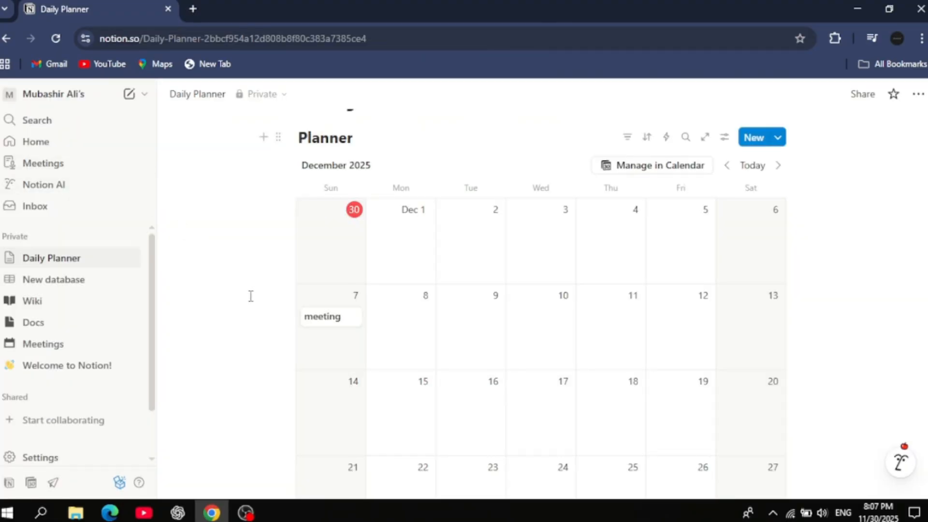
scroll(251, 296, down, 5)
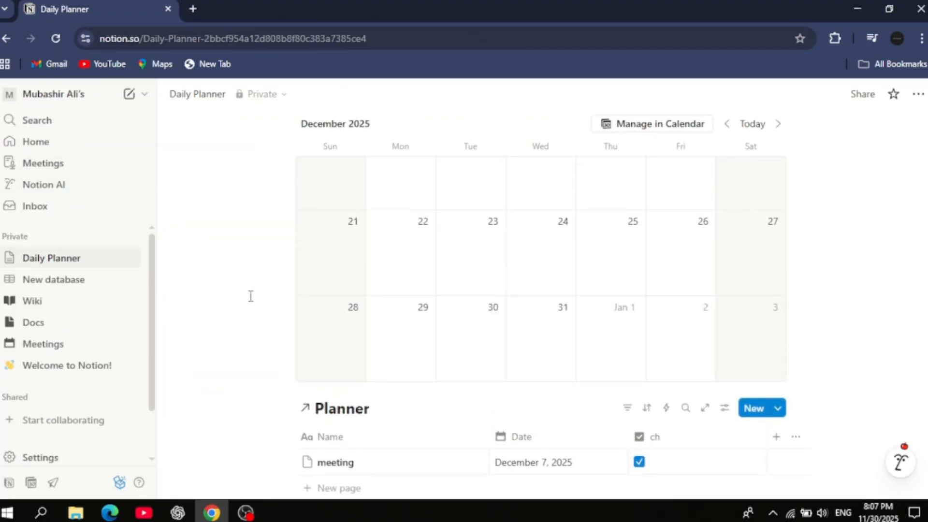
scroll(251, 296, up, 3)
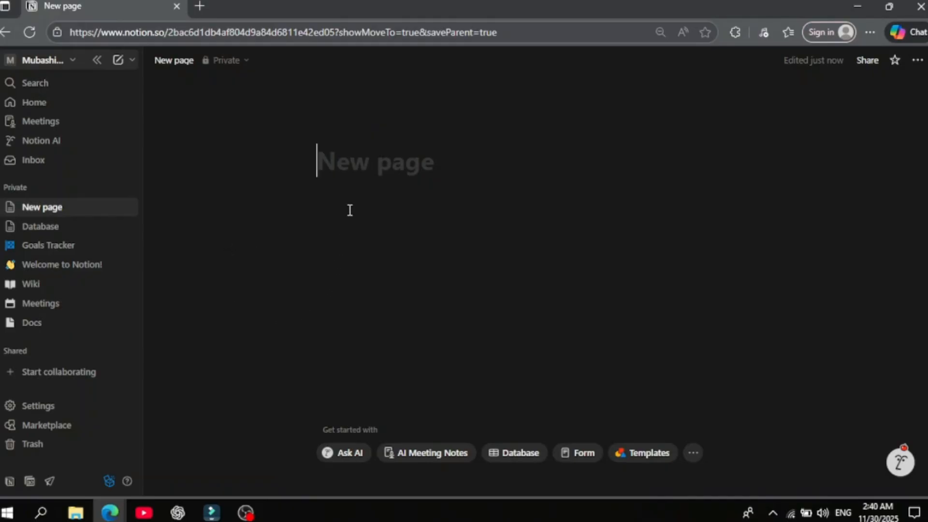
- Look over the suggested database templates for the new page and the options for creating new content
key(Return)
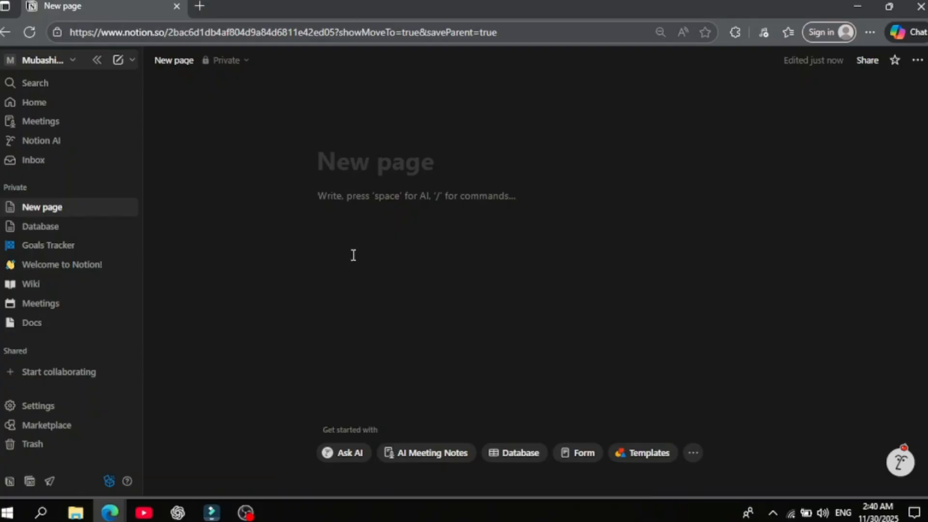
click(505, 455)
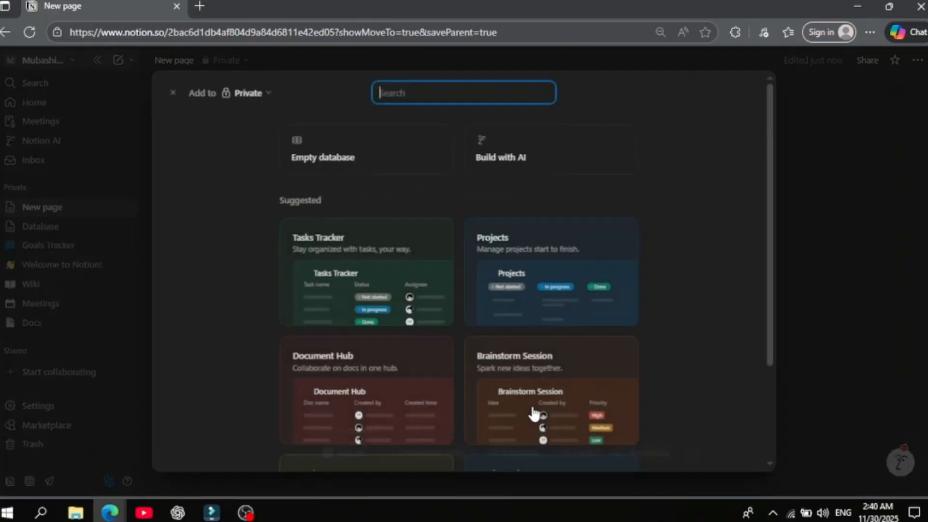
scroll(518, 415, down, 2)
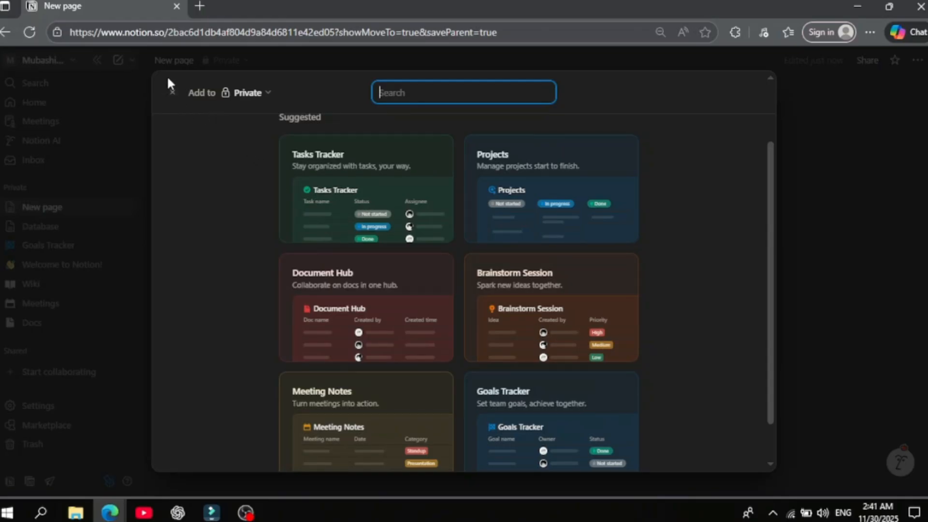
click(173, 90)
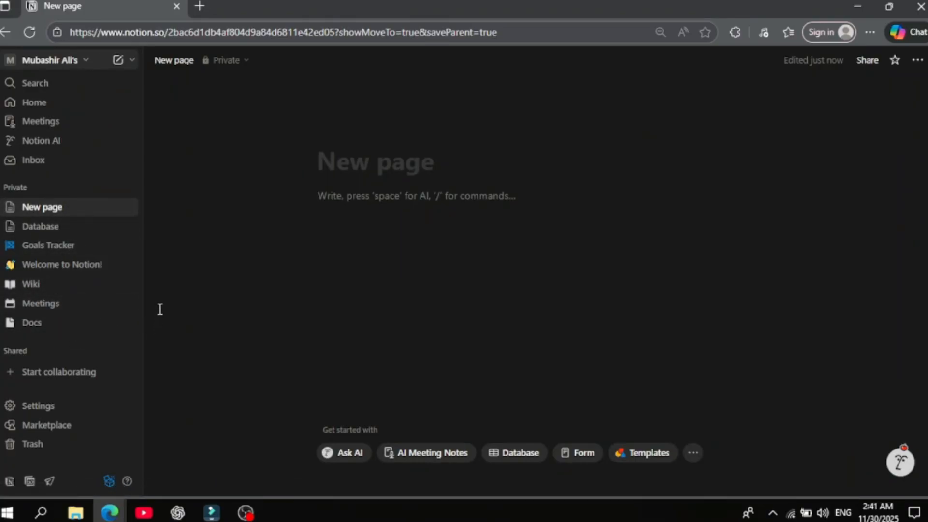
click(130, 61)
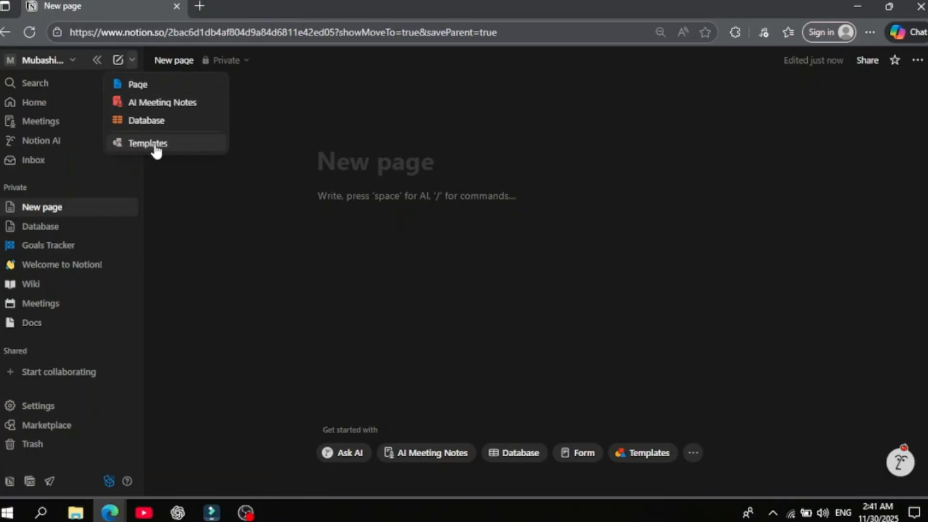
click(195, 201)
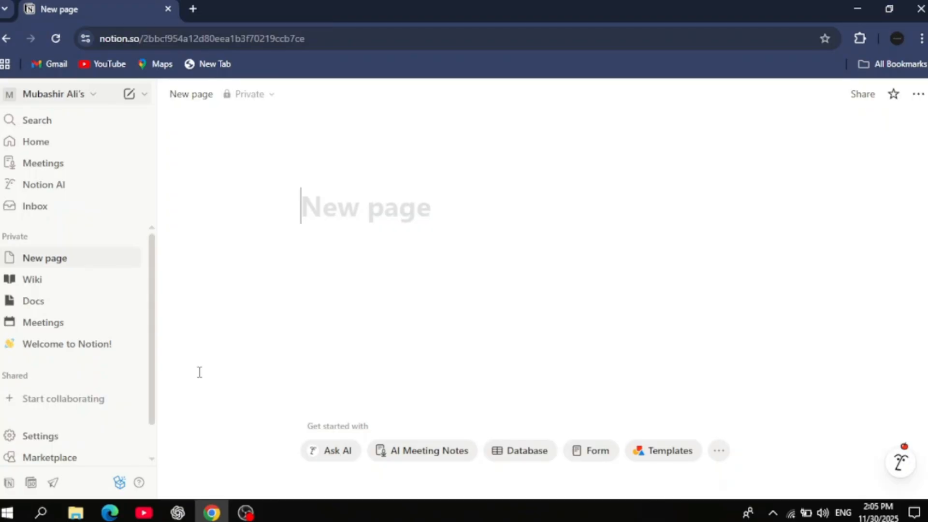
- Title the new page "Project" and insert a callout block beneath the title
text(Project)
key(Return)
text(/c)
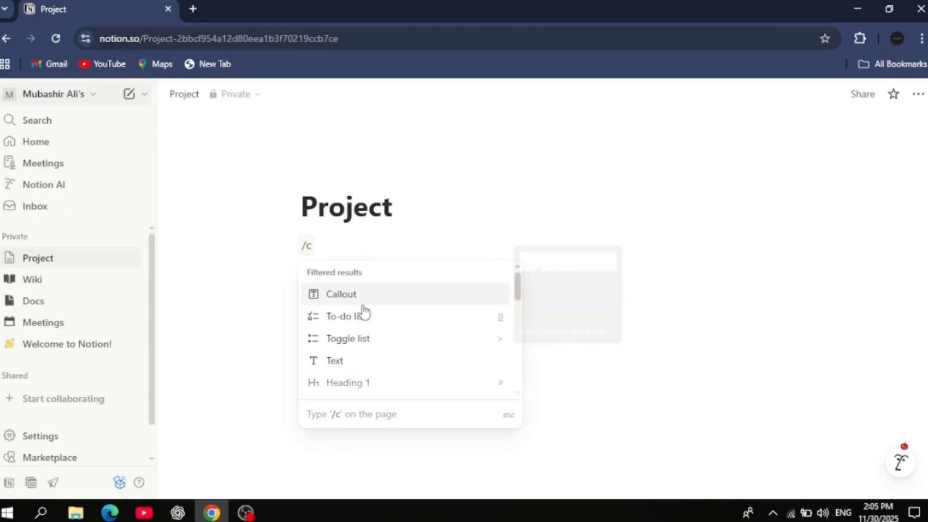
key(Return)
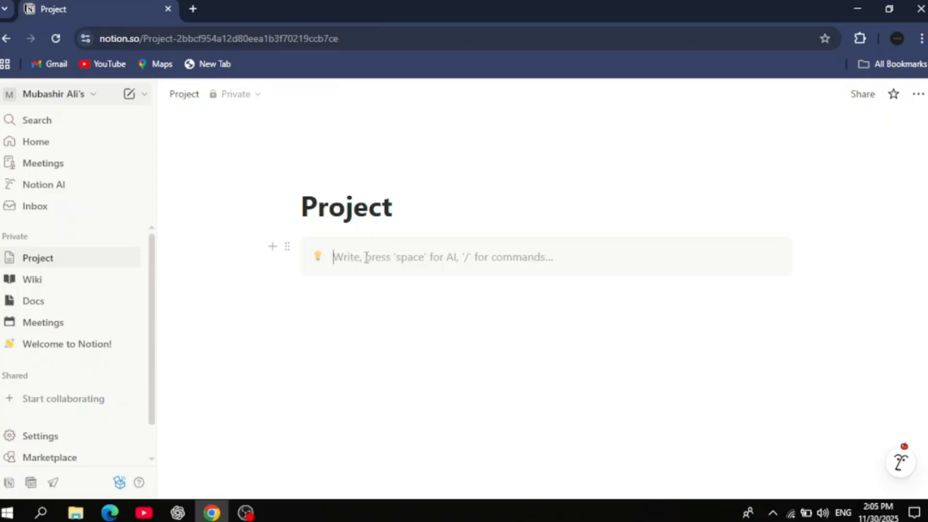
- Enter "Callout" as the callout's text and change its icon to the green check mark emoji
text(Ca)
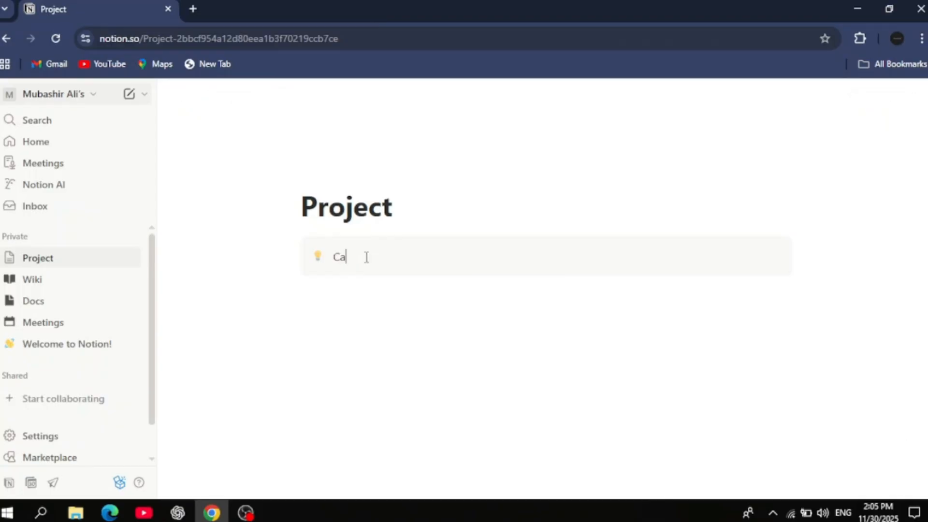
text(llout)
key(Return)
click(318, 260)
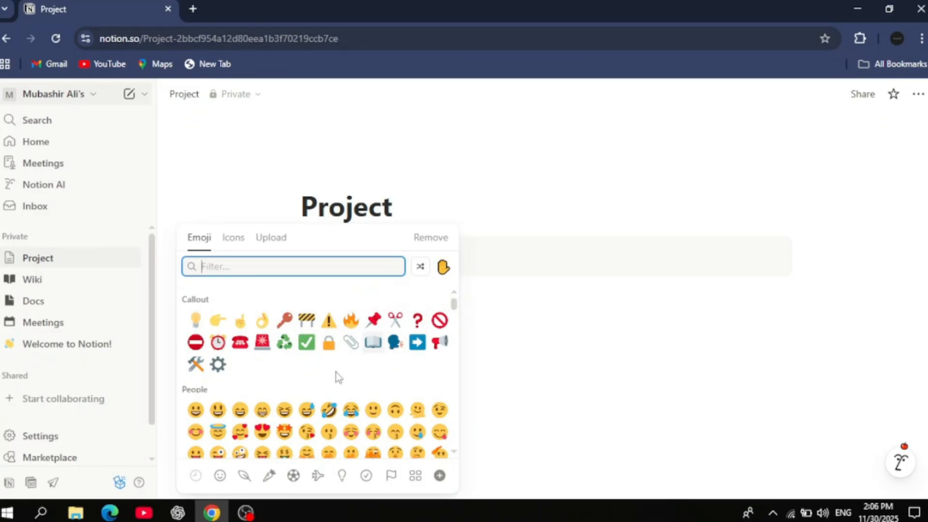
click(306, 344)
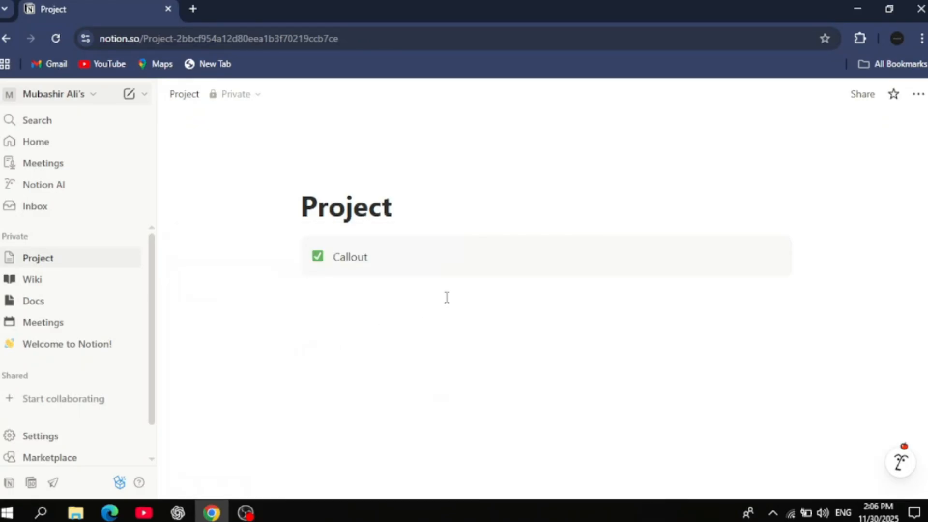
- Set the callout block's text color to red
click(286, 248)
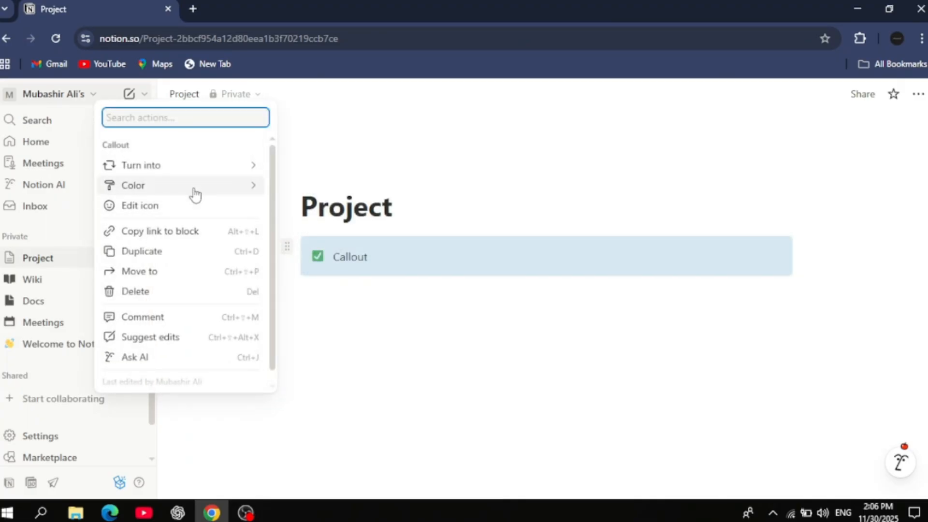
mouse_move(193, 189)
scroll(341, 261, down, 3)
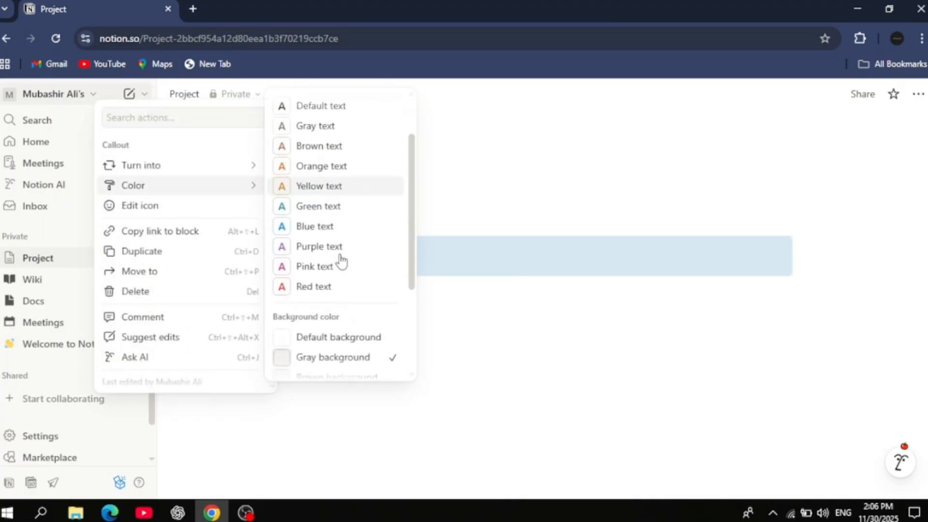
click(317, 278)
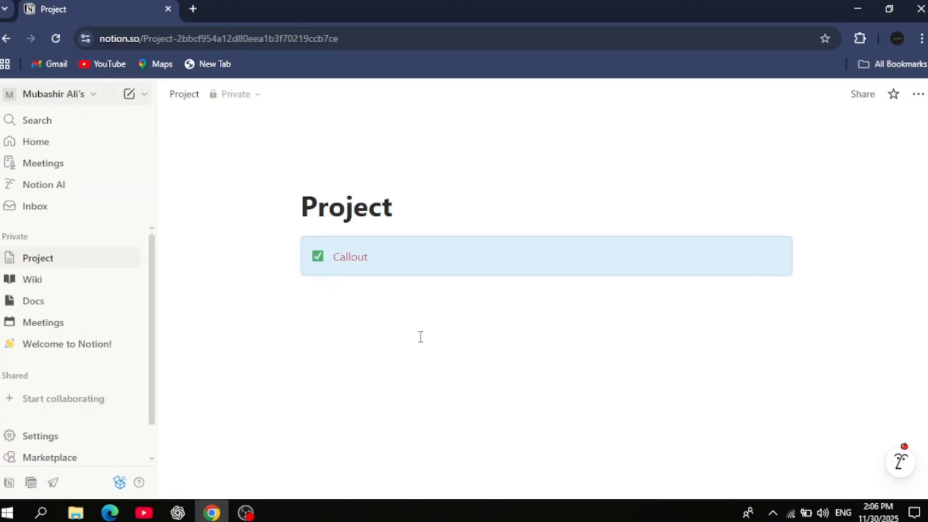
- Set the callout block's background color to gray
click(286, 249)
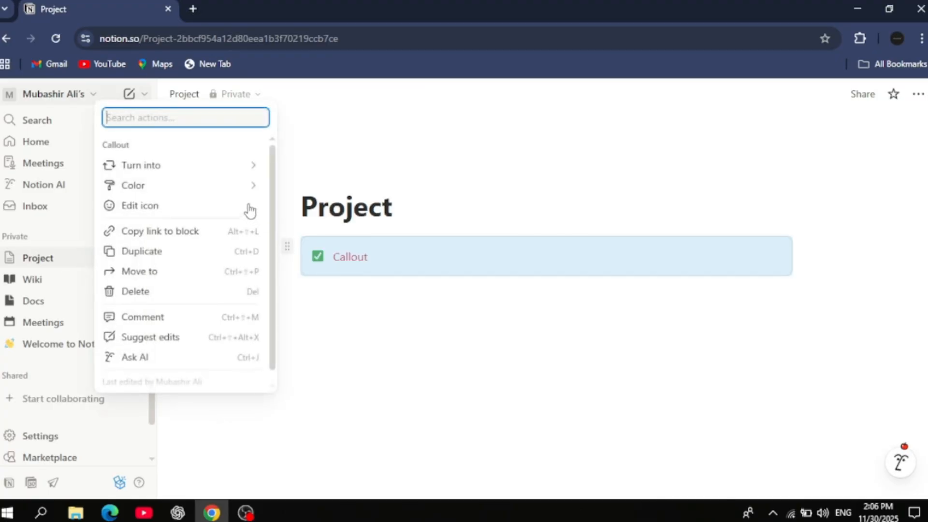
mouse_move(206, 186)
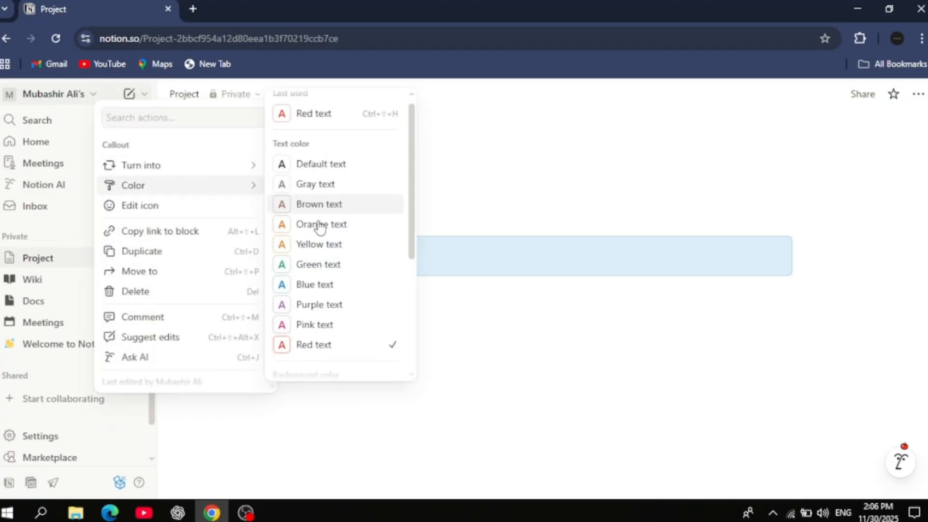
scroll(317, 228, down, 4)
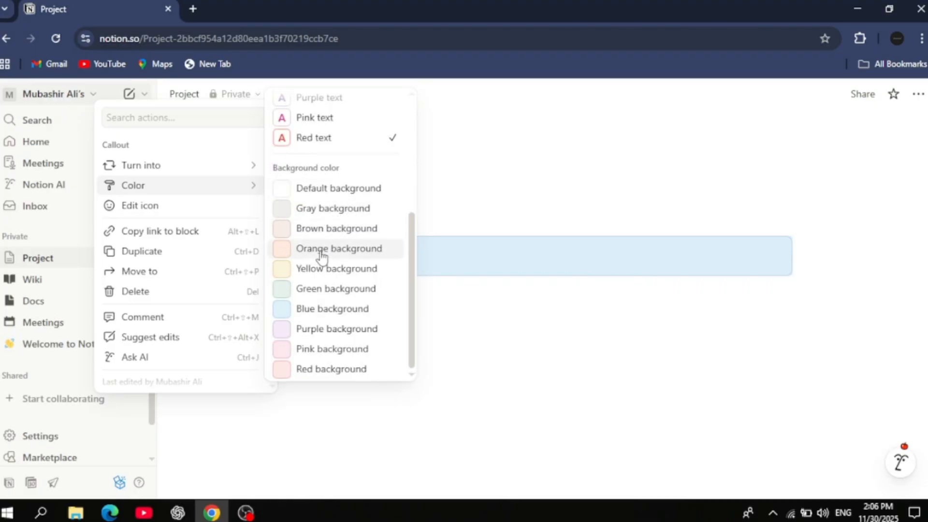
click(333, 209)
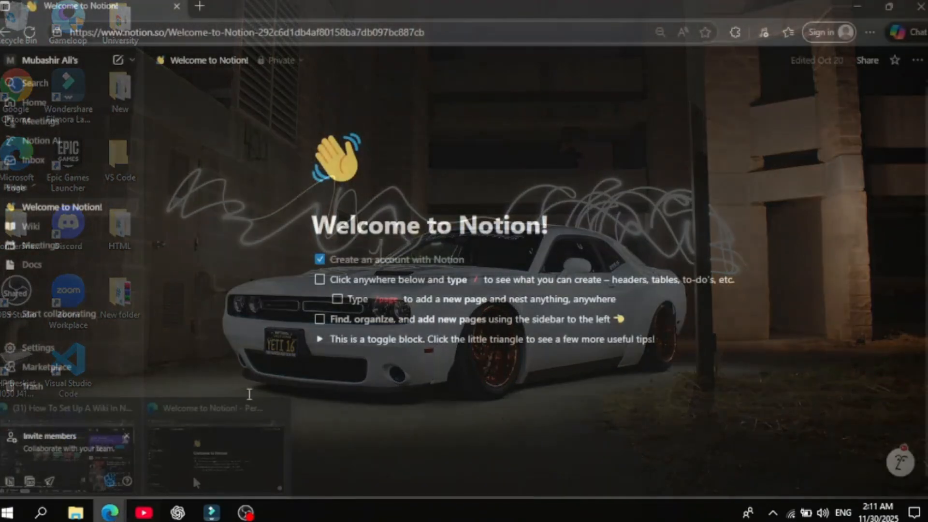
- Switch to the Notion window in Edge, open the template marketplace and search it for "wiki"
click(193, 479)
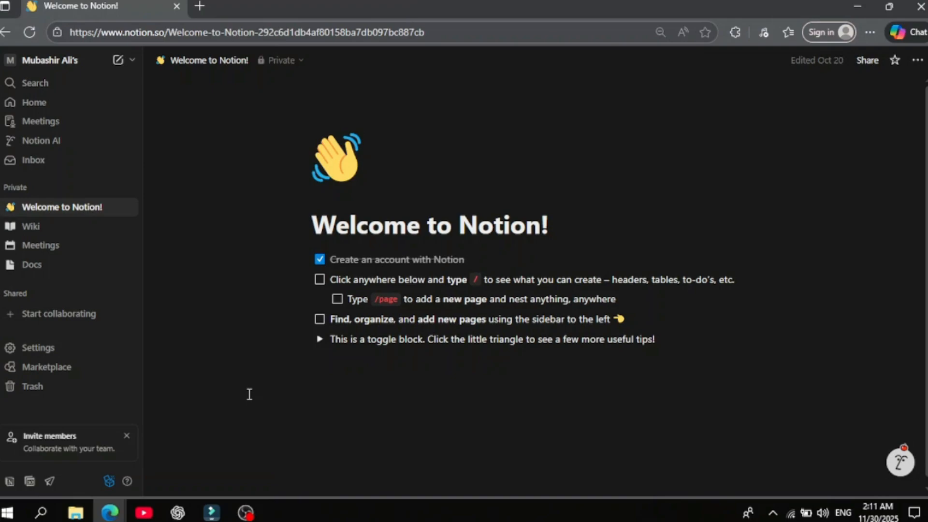
click(132, 61)
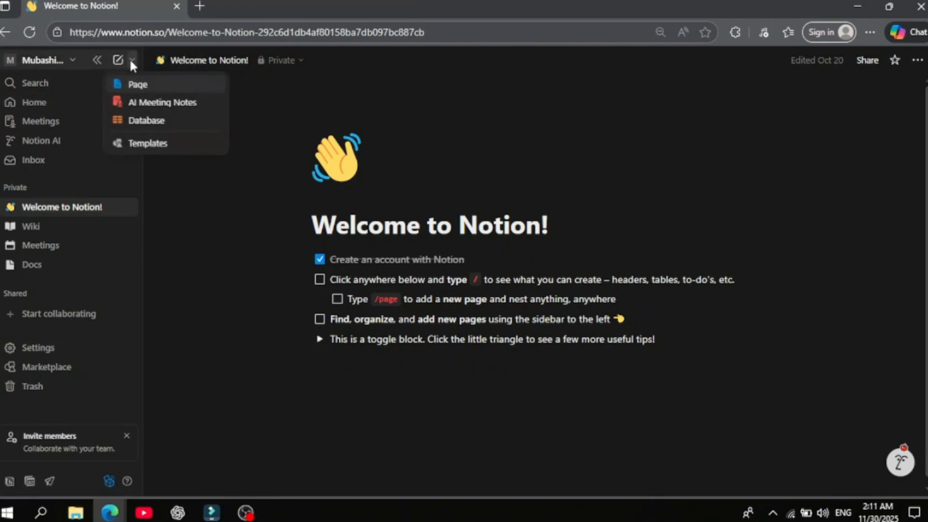
click(135, 144)
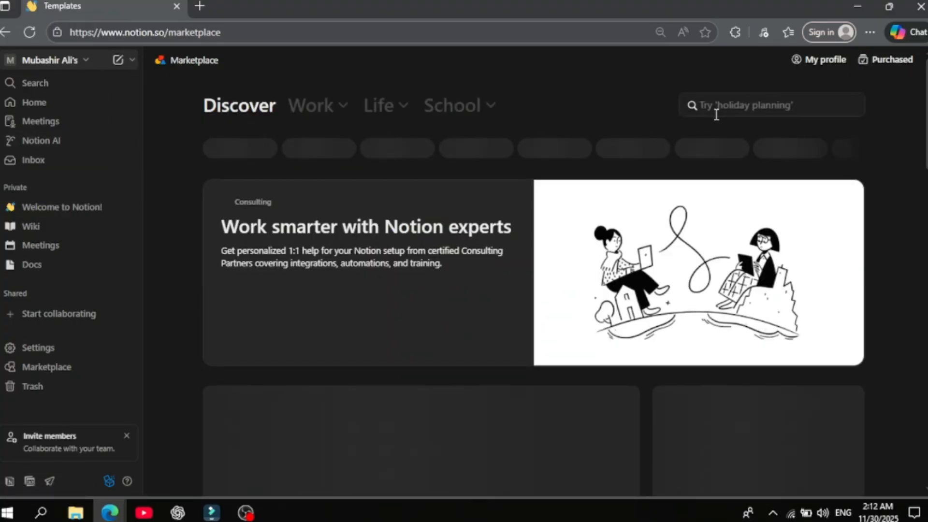
click(734, 104)
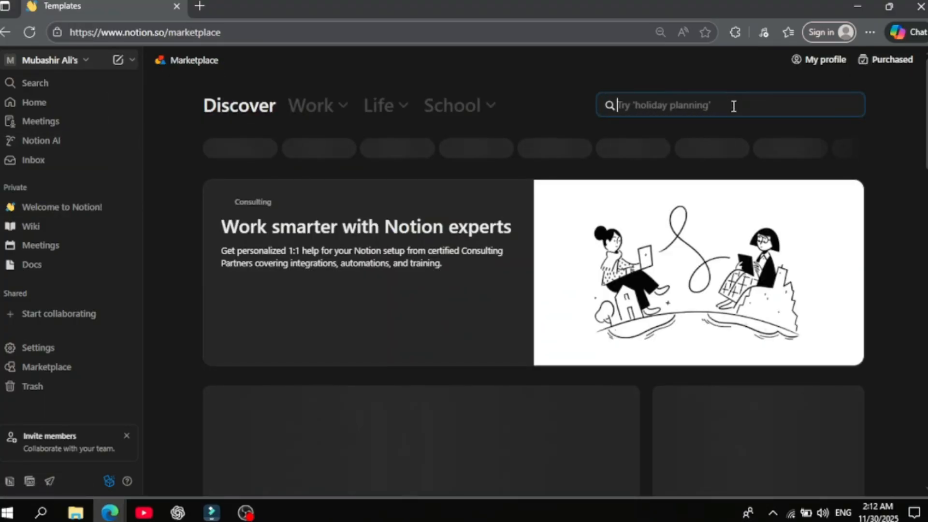
text(wiki)
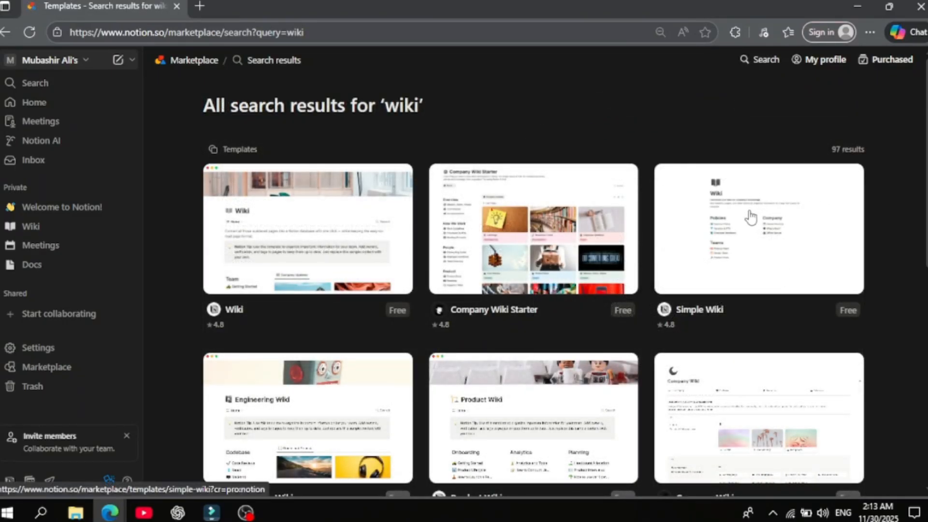
- Add the Simple Wiki template to the workspace and open the newly added Wiki page
click(751, 216)
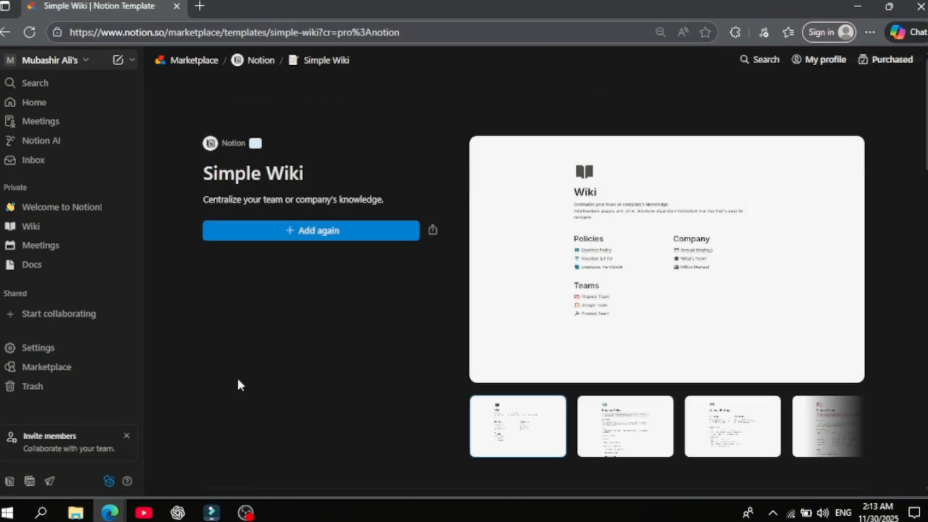
click(286, 241)
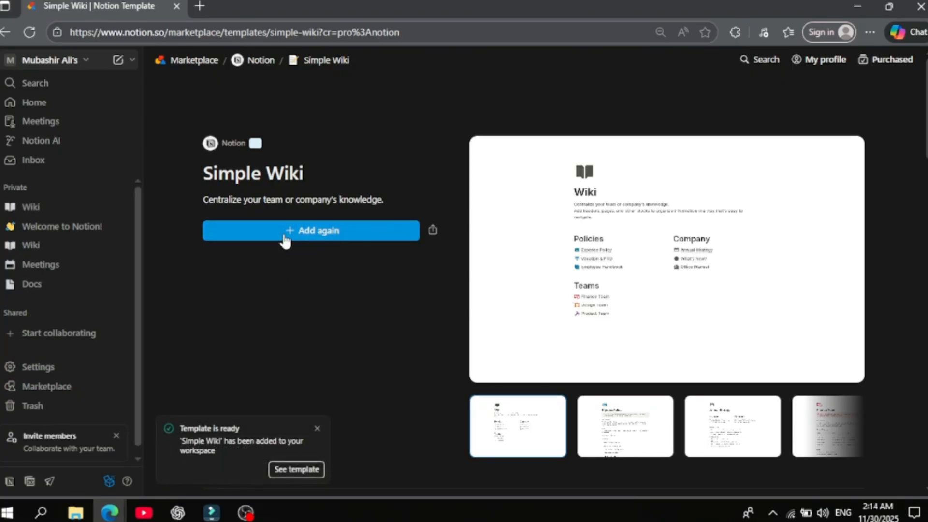
click(91, 209)
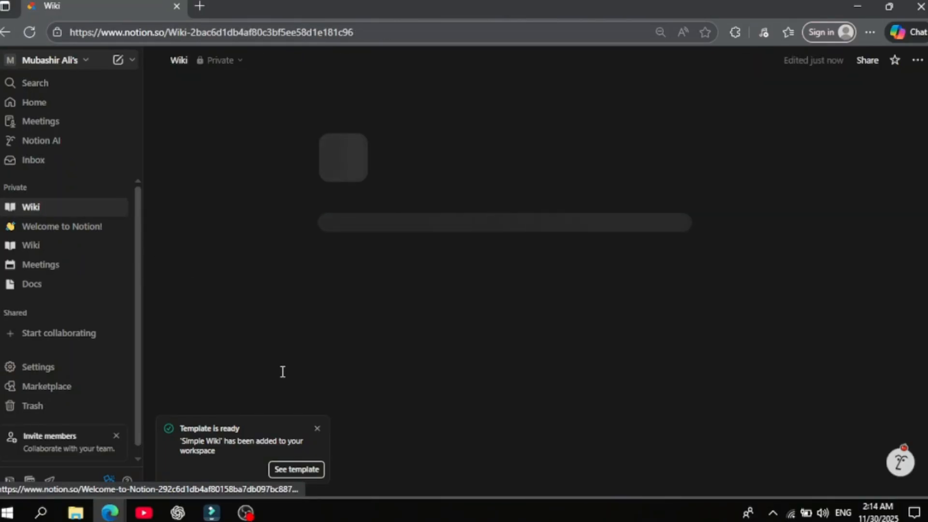
click(317, 430)
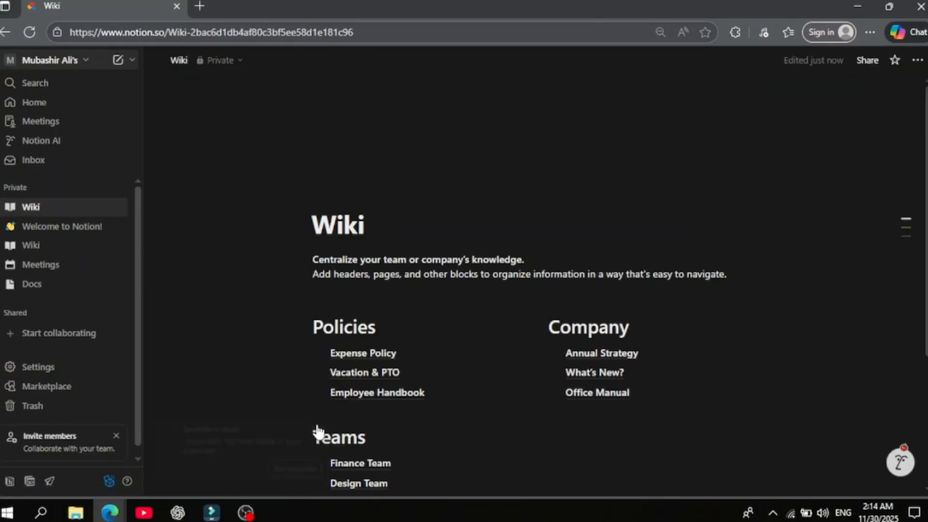
- Open the Finance Team page from the wiki's Teams section and examine its contents
scroll(205, 350, down, 3)
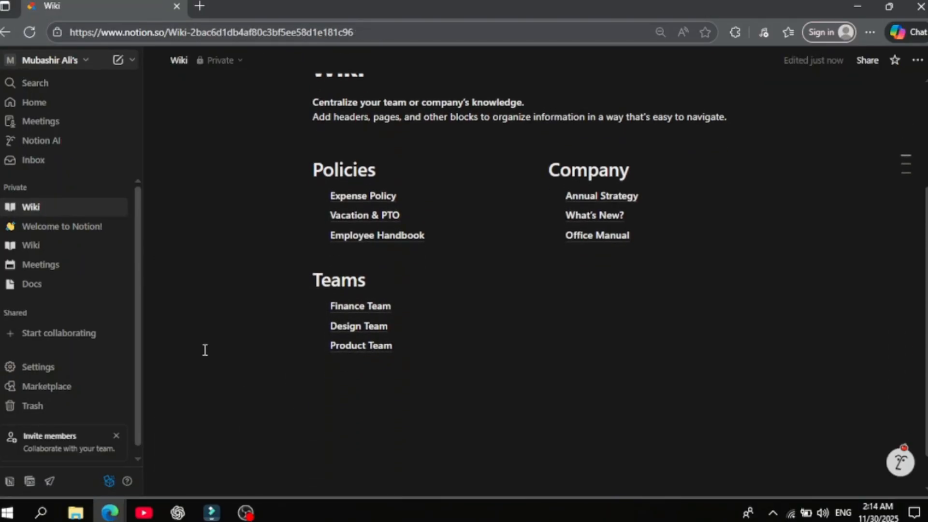
click(355, 306)
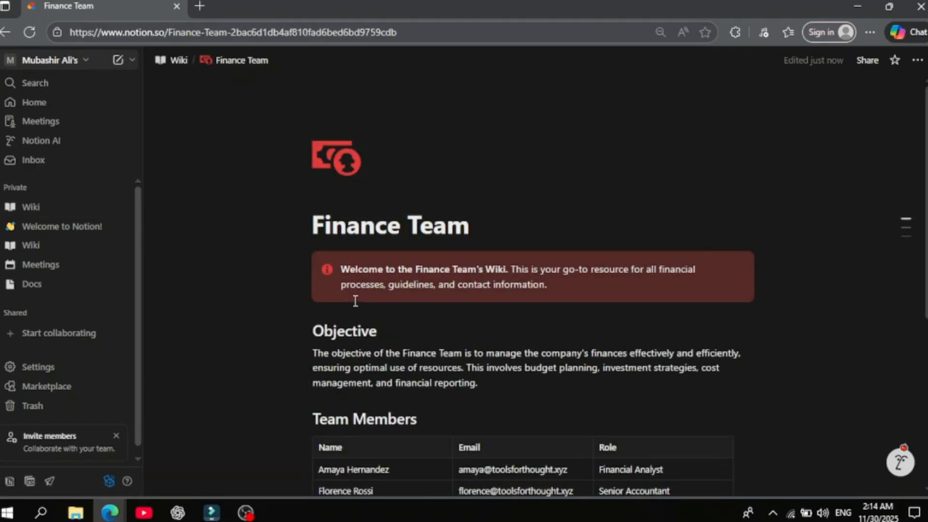
scroll(211, 348, down, 5)
scroll(211, 348, up, 1)
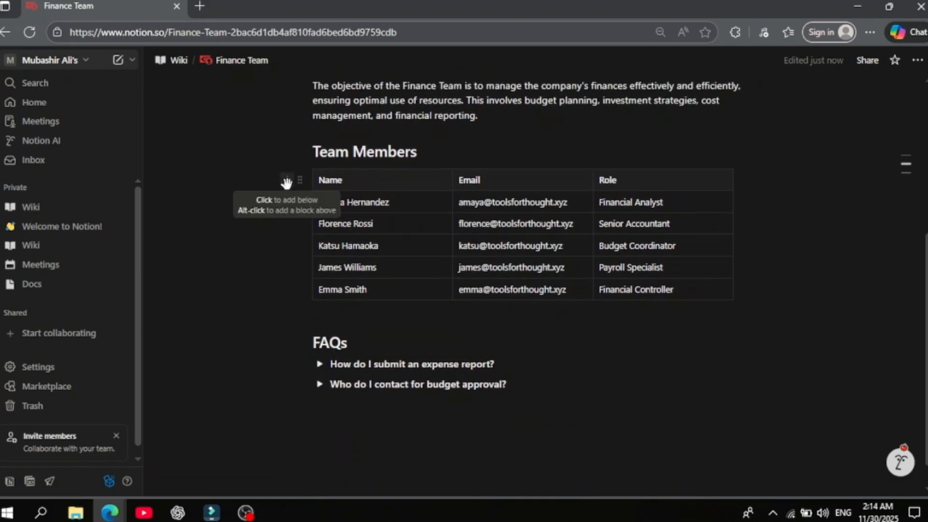
- Add an empty block below the Team Members table on the Finance Team page
click(287, 180)
click(263, 261)
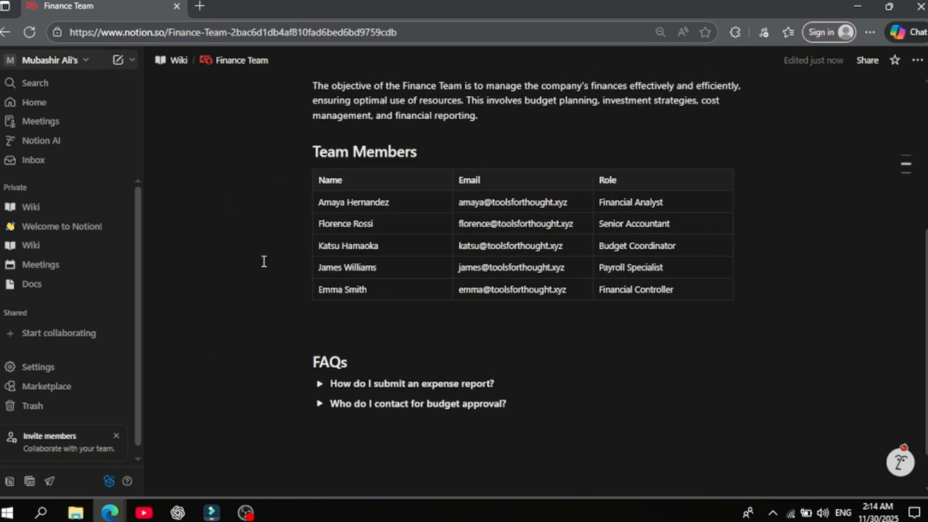
scroll(241, 280, up, 3)
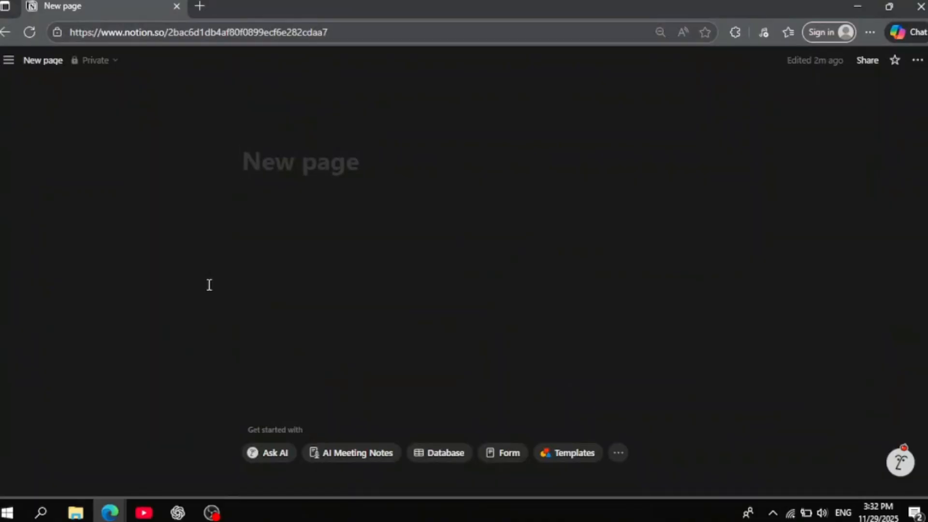
- Title the new page "Workout" and insert a table view database beneath the title
text(Workout)
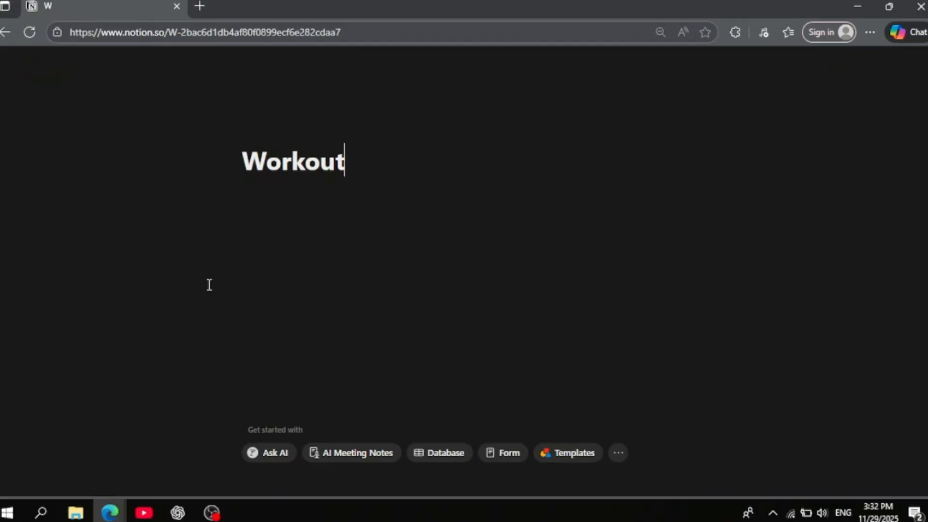
key(Return)
text(/da)
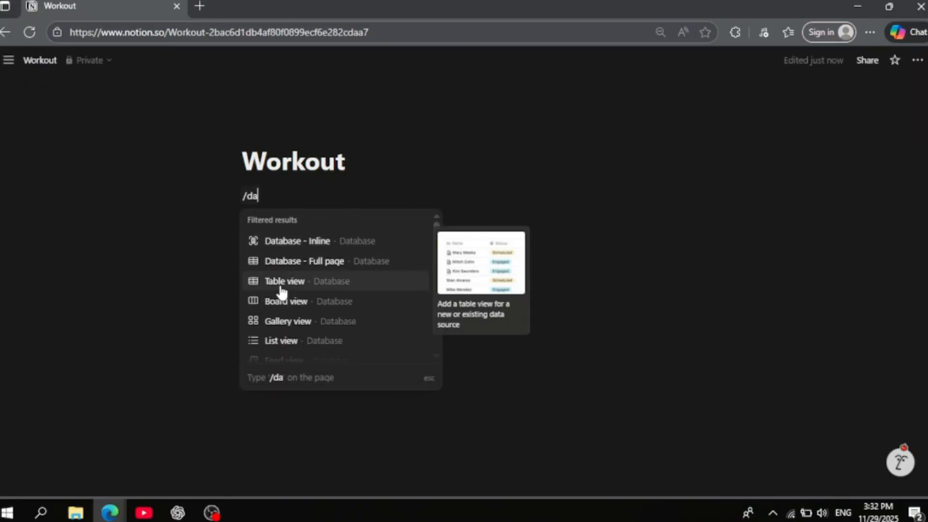
click(281, 285)
- Change the new database's layout on the Workout page from table to Calendar and close the view settings
click(627, 198)
click(715, 215)
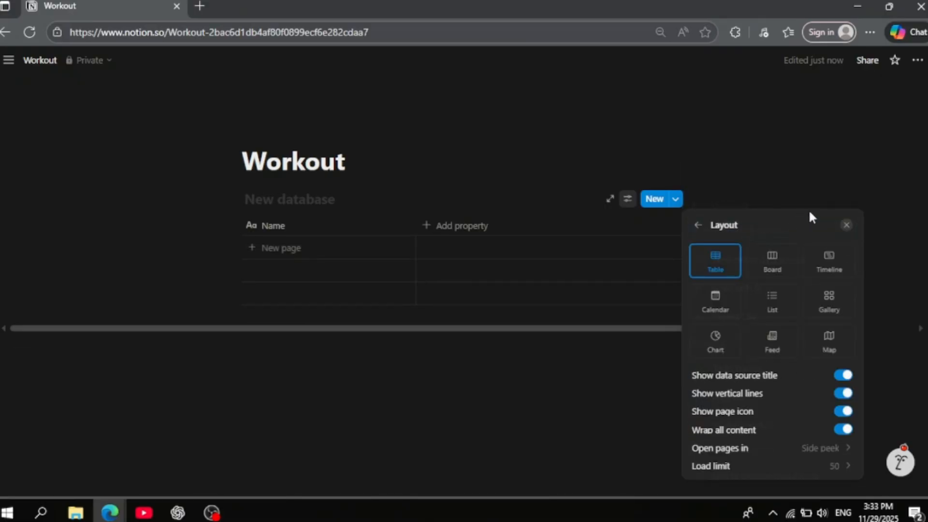
click(713, 304)
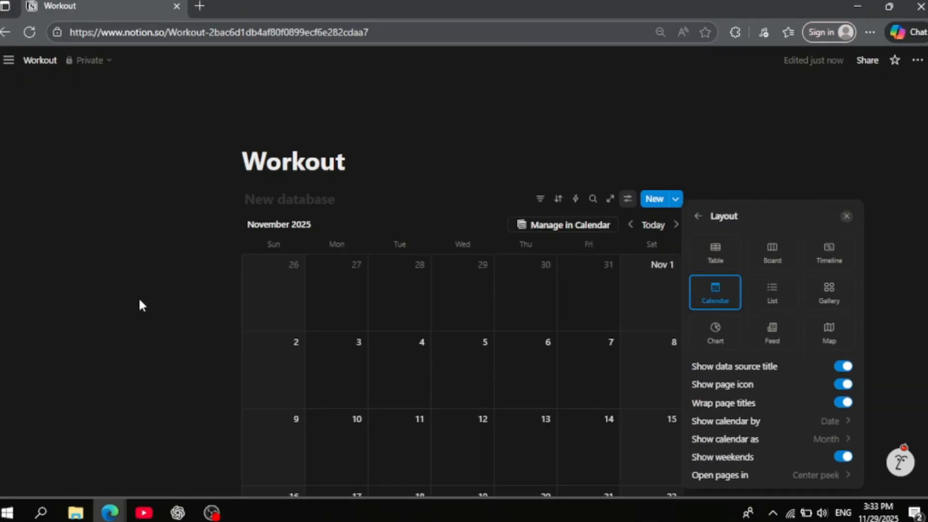
click(141, 303)
- Add a calendar entry on November 29, 2025 and title it "AB Workout"
scroll(488, 217, down, 5)
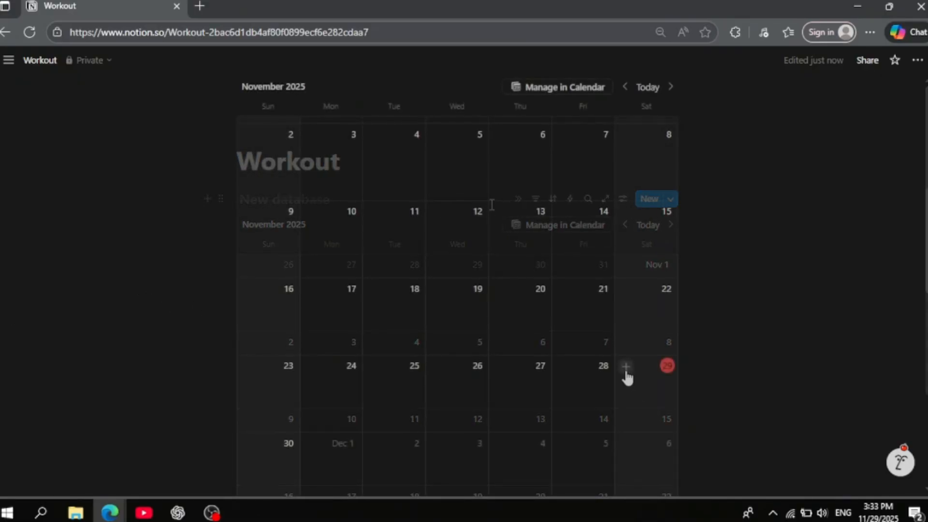
click(625, 371)
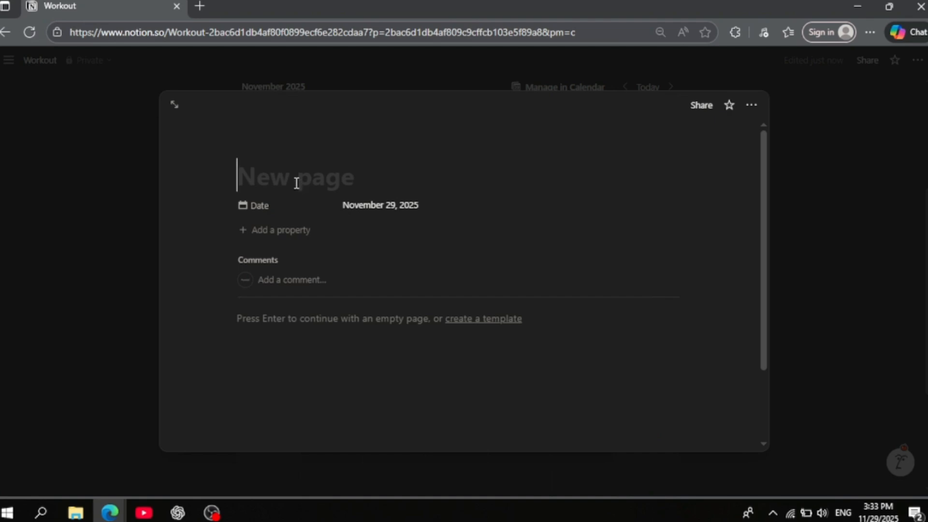
text(AB W)
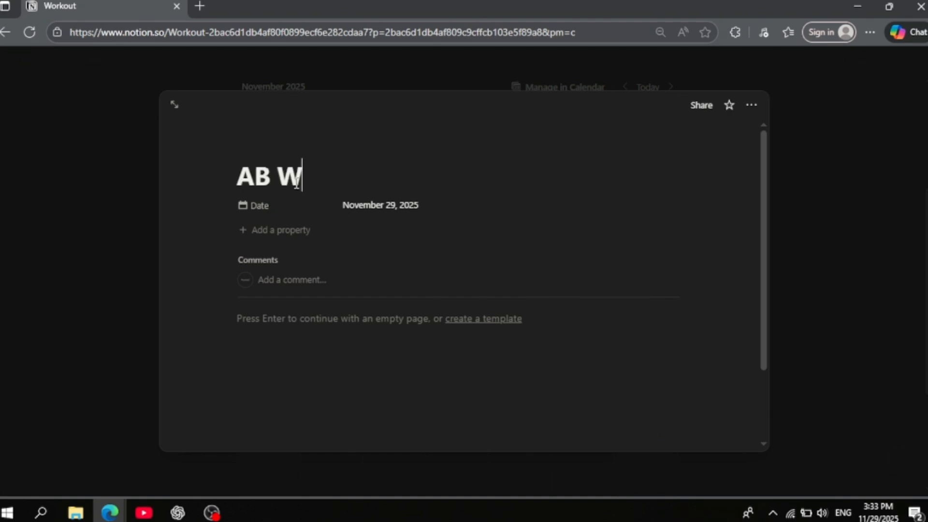
text(orkout)
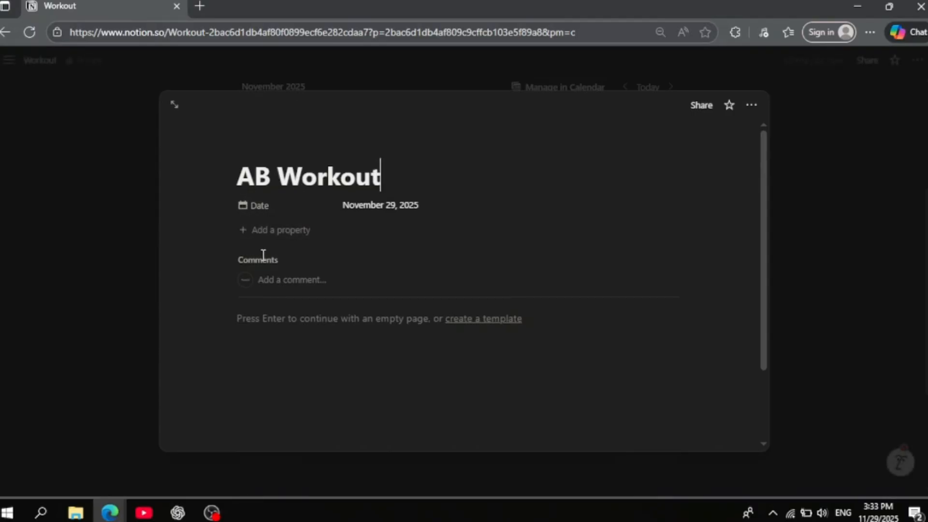
- List "crunches" and "sit ups" on separate lines in the AB Workout entry's body and close the entry
click(294, 341)
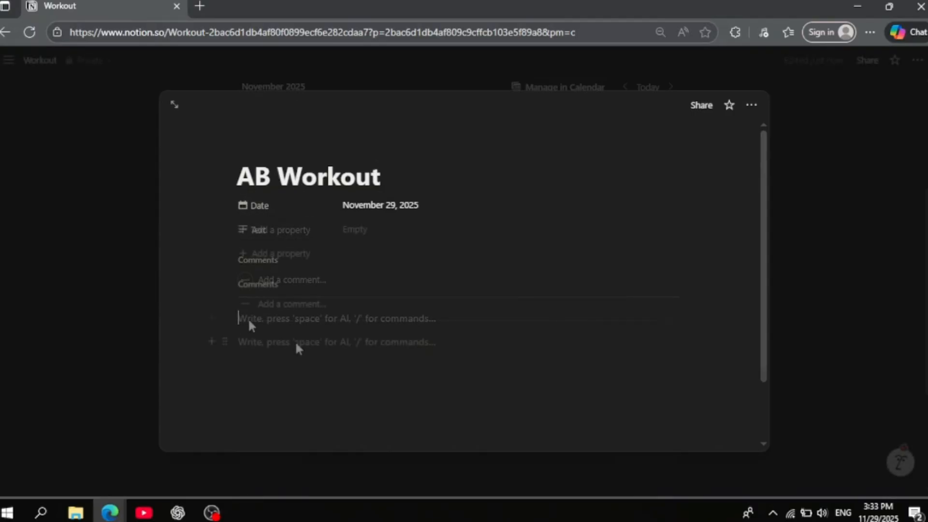
text(cr)
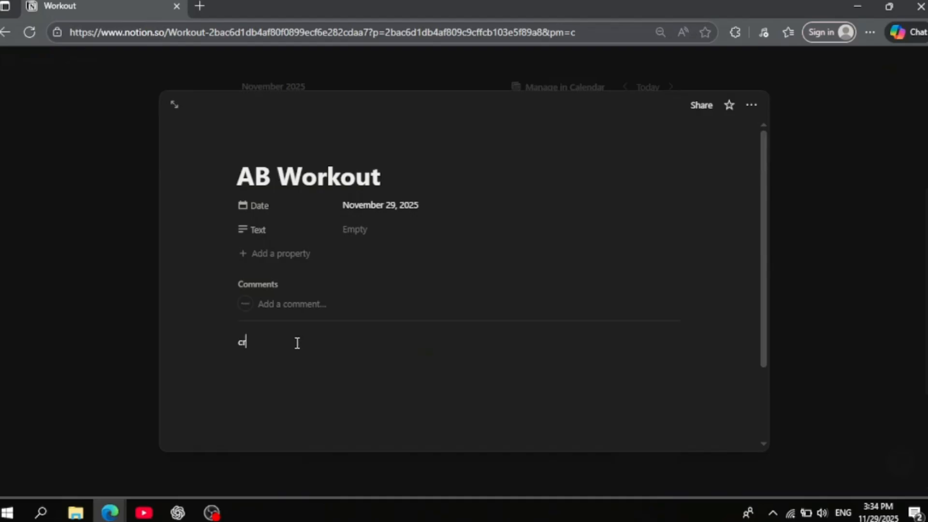
text(unches)
key(Return)
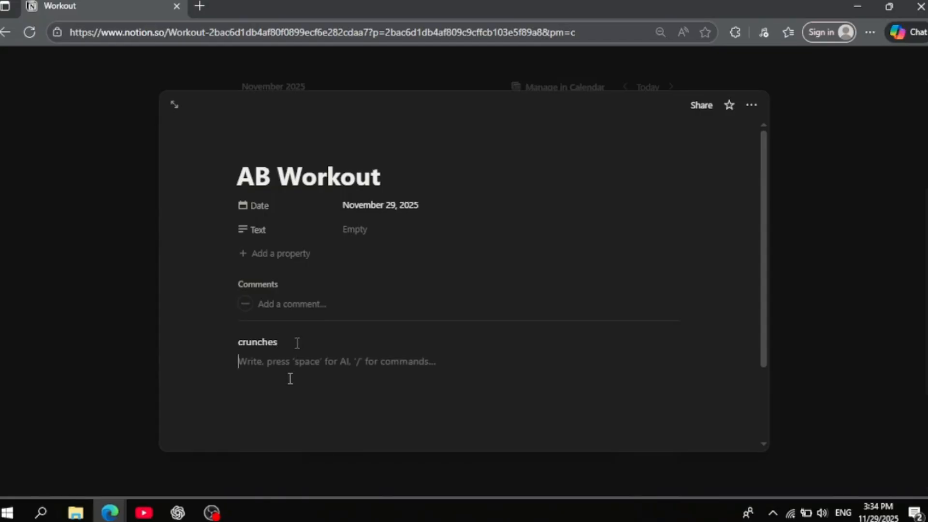
text(sit ups)
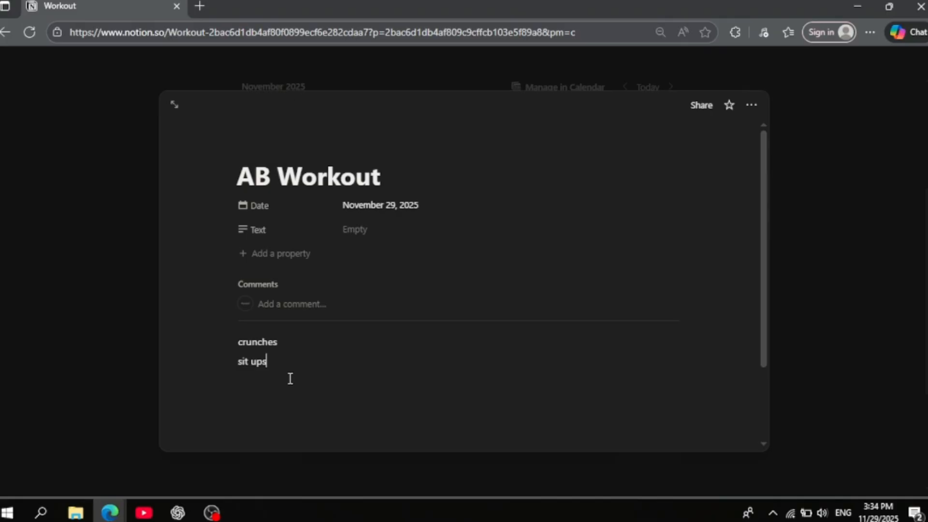
key(Return)
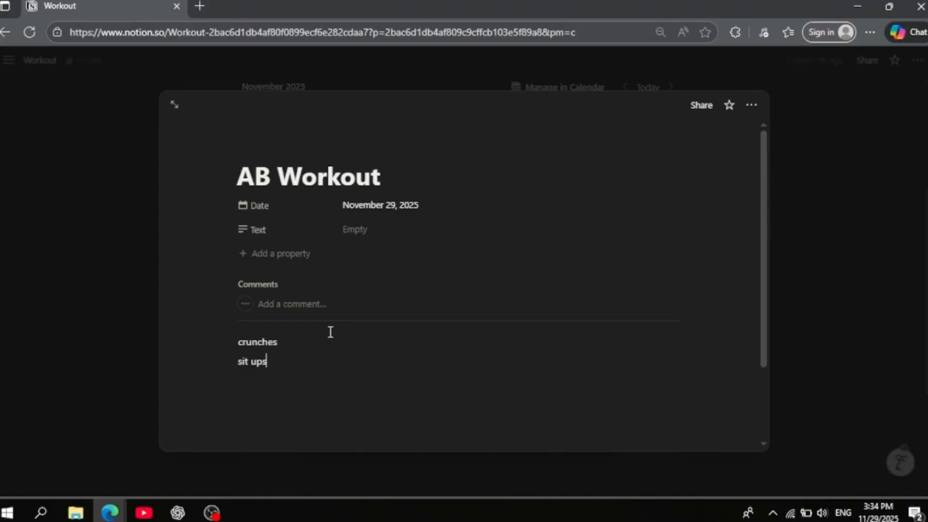
click(108, 131)
scroll(172, 314, down, 3)
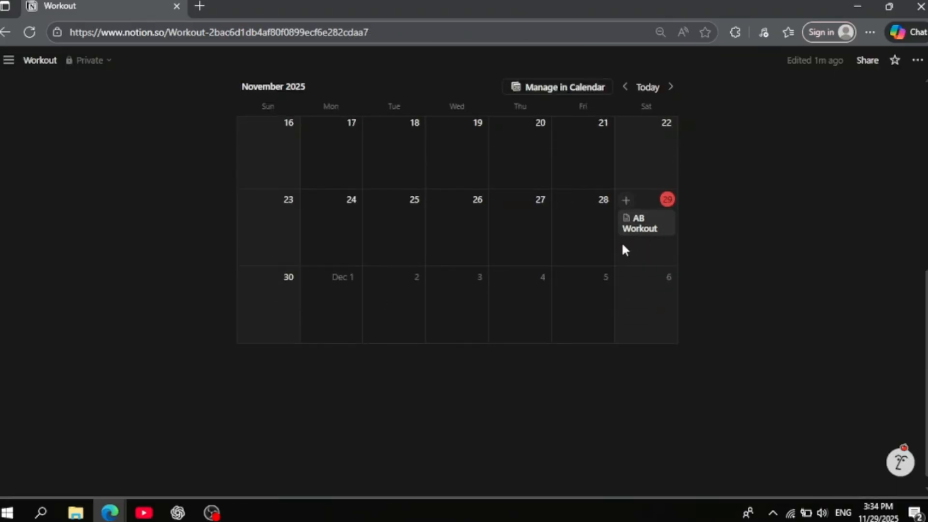
scroll(636, 237, up, 5)
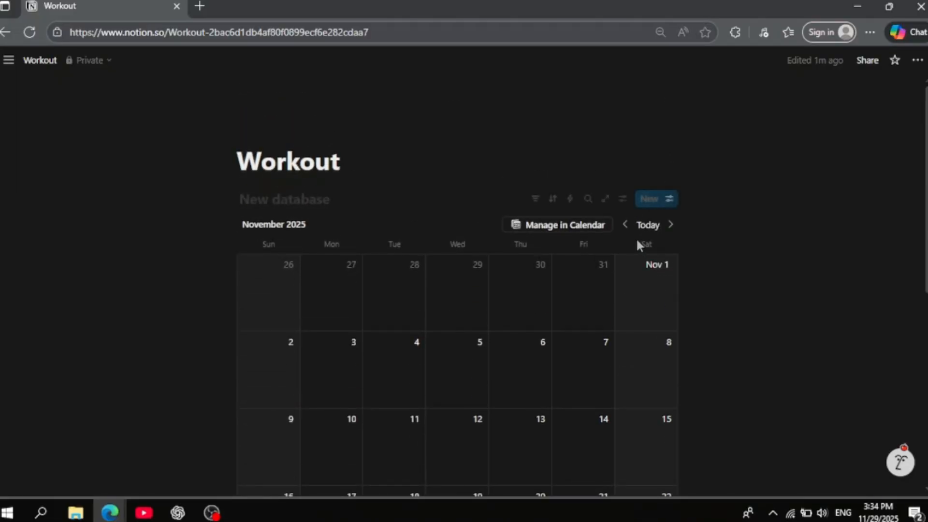
scroll(886, 304, down, 3)
scroll(885, 304, up, 2)
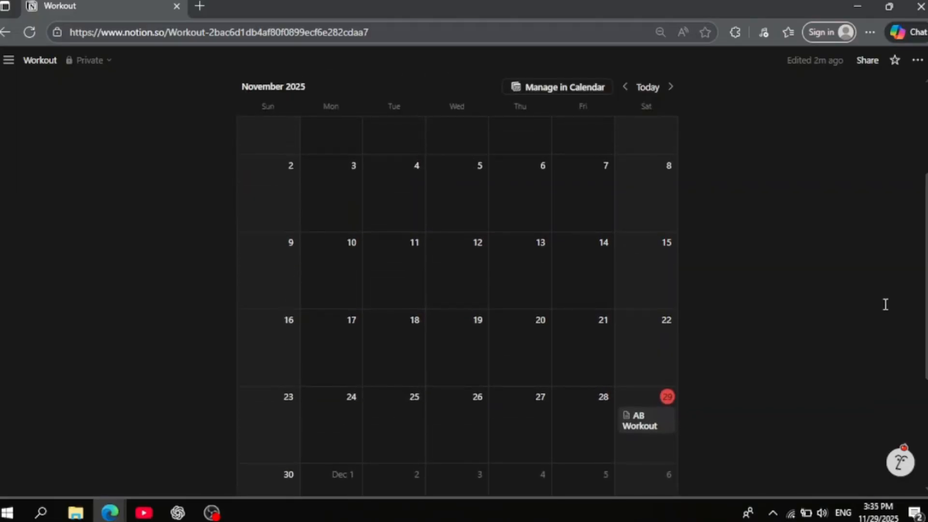
scroll(885, 304, up, 2)
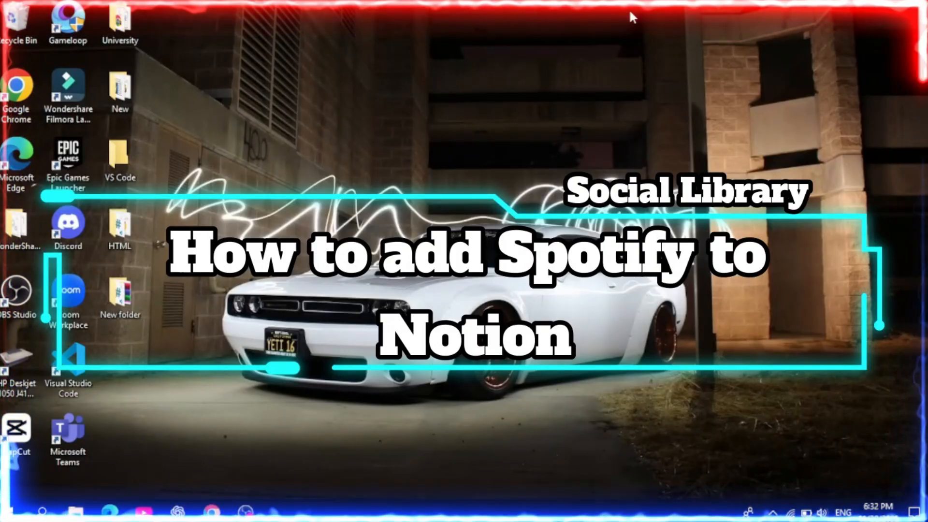
- Switch to Chrome and copy the share link of Spotify's WORKOUT PLAYLIST 2025
click(221, 514)
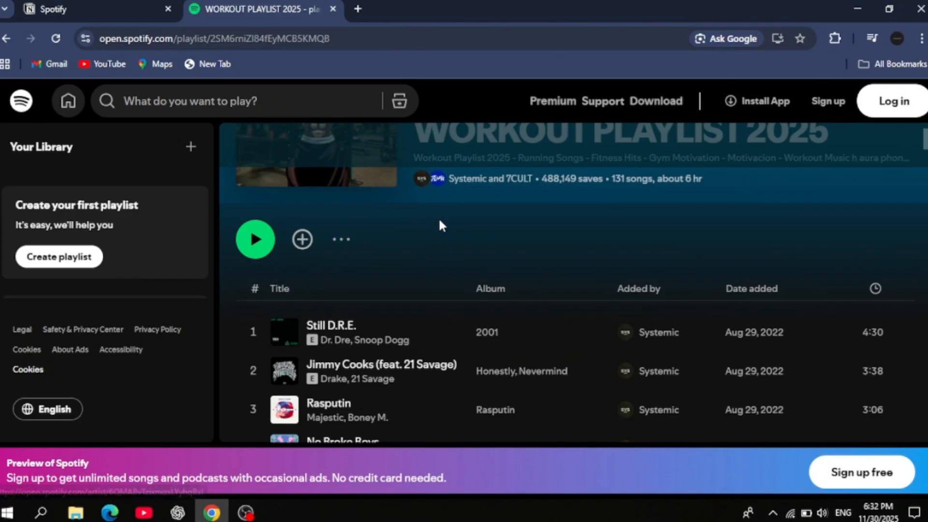
scroll(439, 216, up, 3)
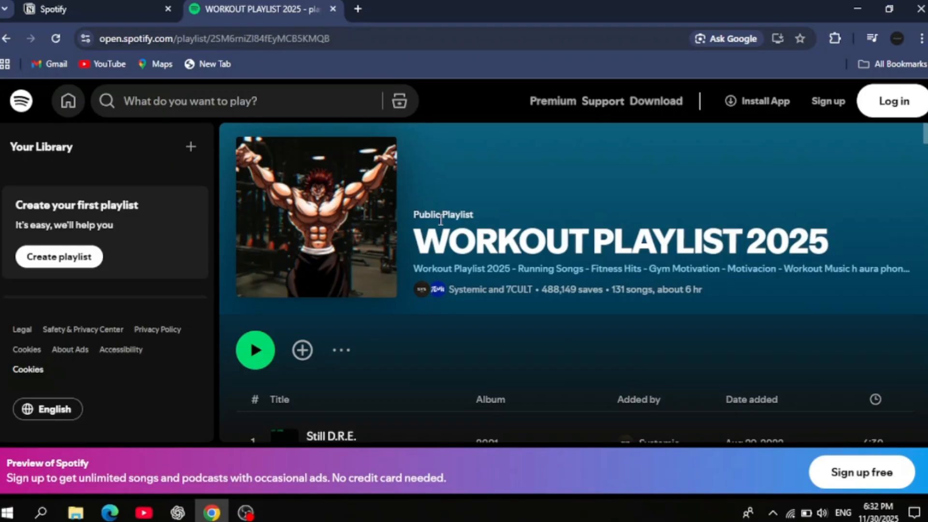
click(345, 355)
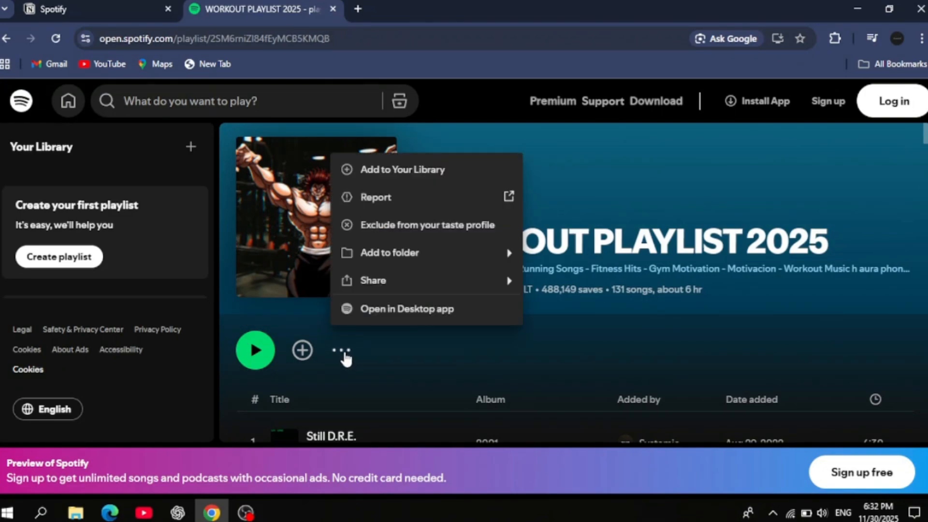
mouse_move(434, 282)
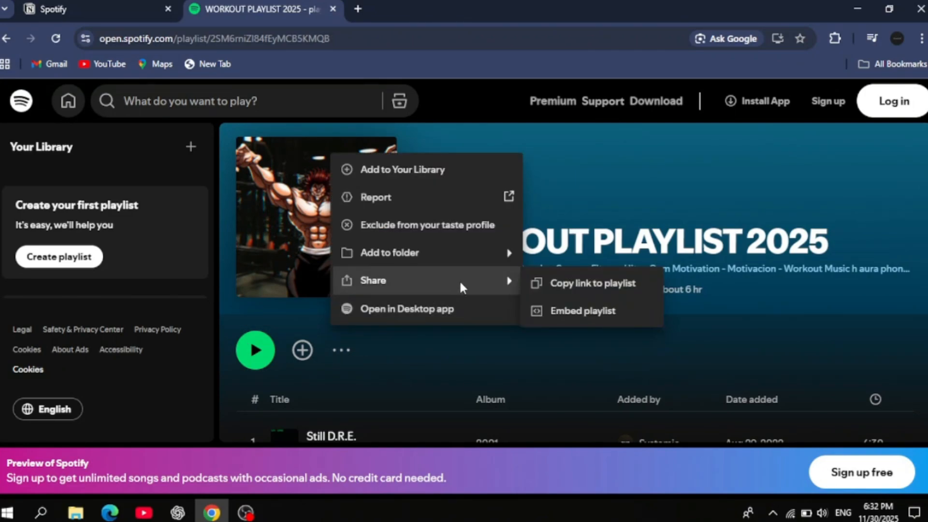
click(554, 284)
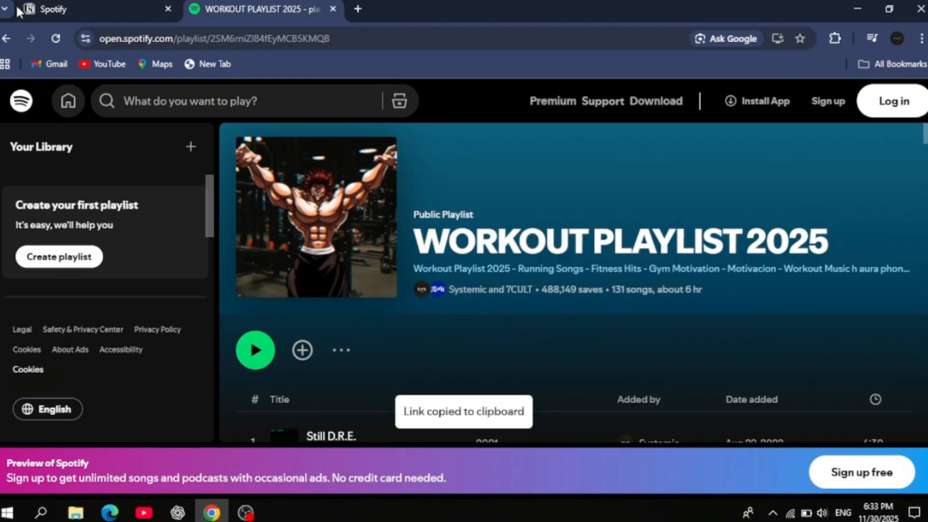
- Paste the copied playlist link into the body of the Notion page "Spotify" as an embed
click(66, 3)
click(319, 259)
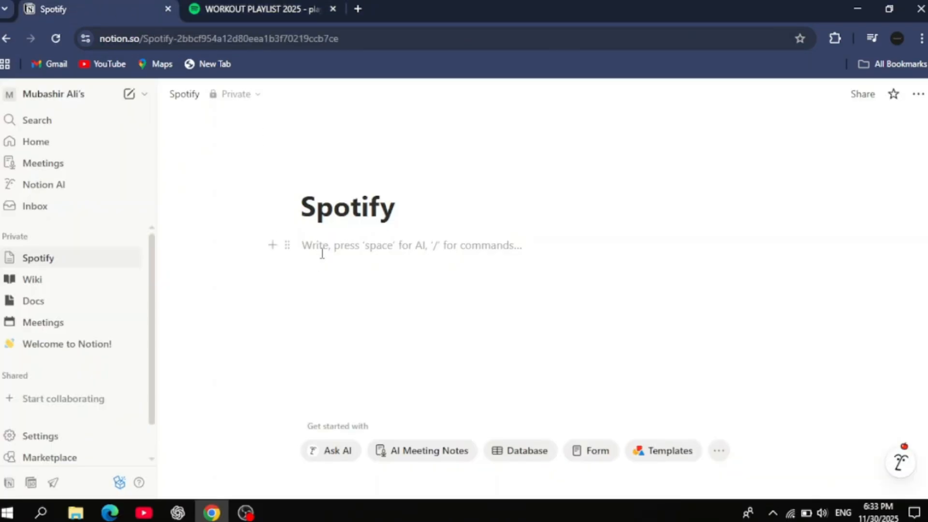
right_click(322, 254)
click(363, 341)
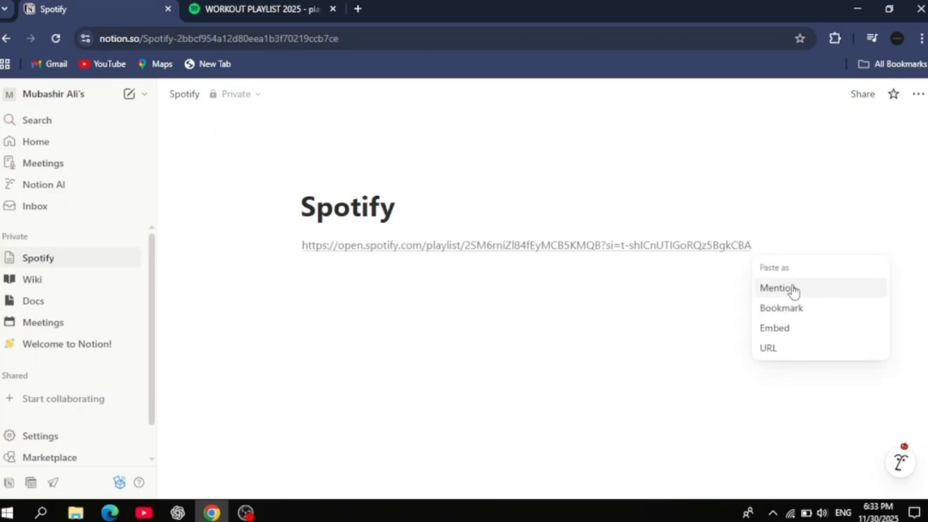
click(774, 328)
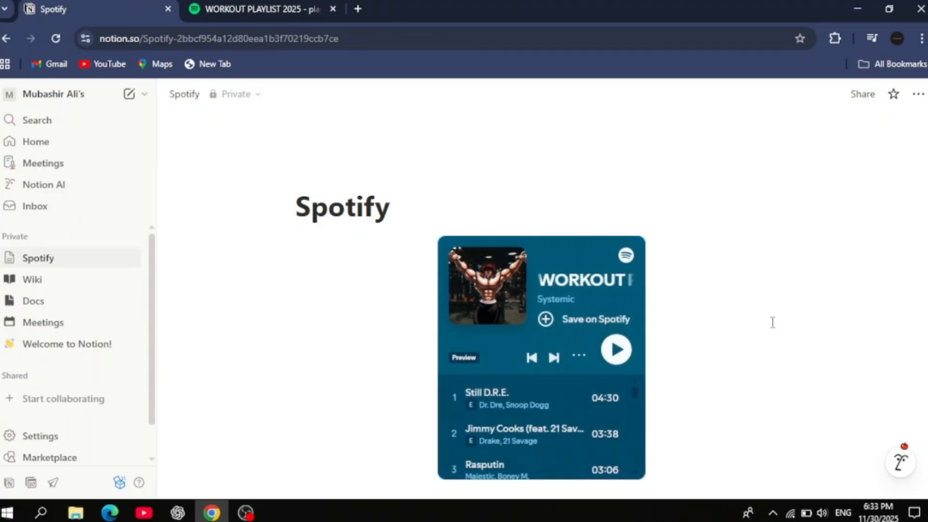
- Enlarge the embedded Spotify playlist slightly in height and to roughly double its width
scroll(776, 314, down, 3)
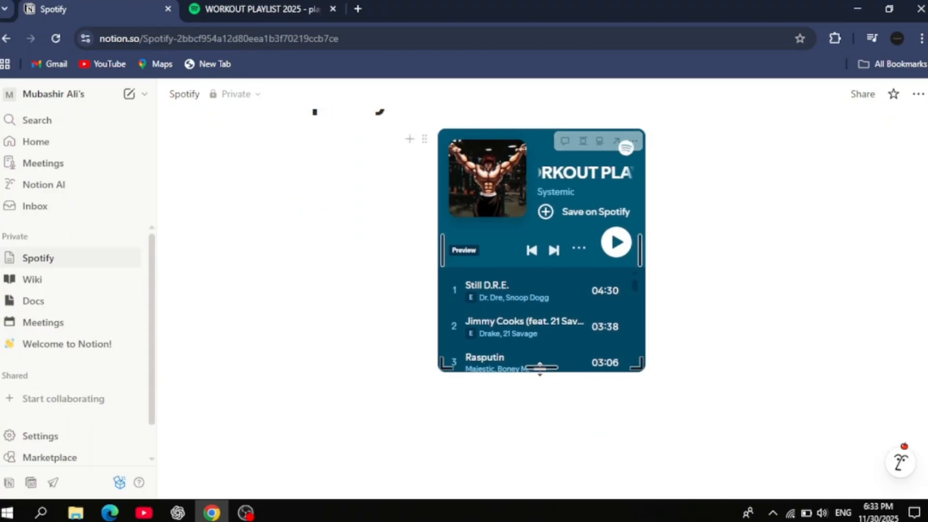
drag(536, 370, 537, 394)
drag(640, 261, 727, 259)
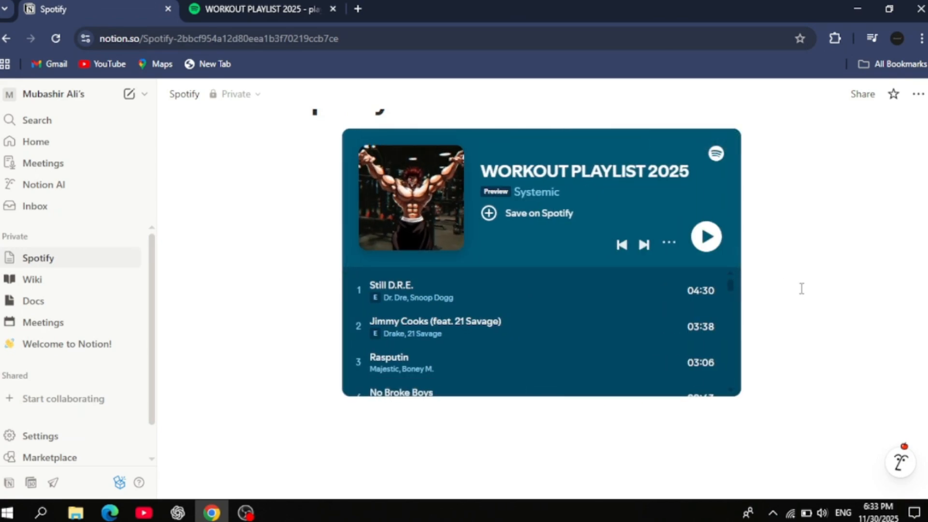
scroll(801, 289, up, 2)
scroll(801, 288, down, 1)
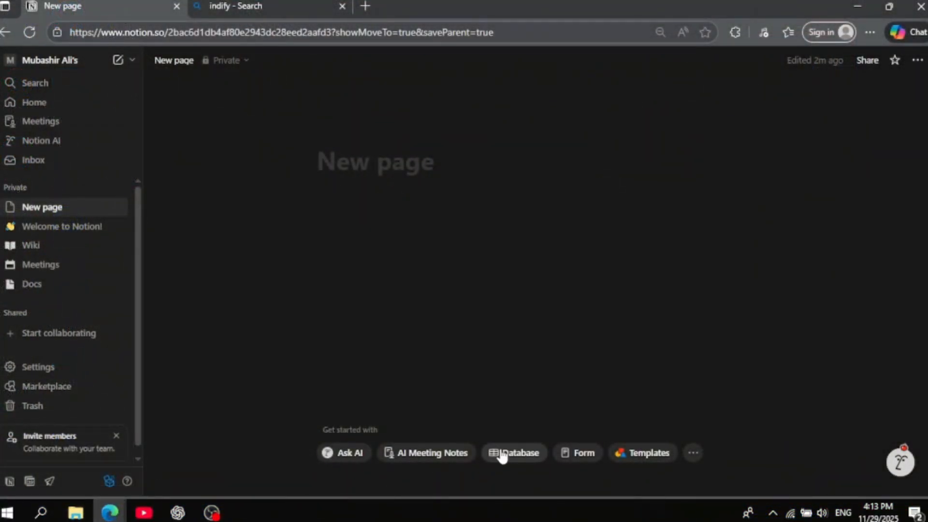
- Create a Tasks Tracker database on the new page from the suggested template, keeping the All Tasks, By Status and My Tasks views
click(503, 453)
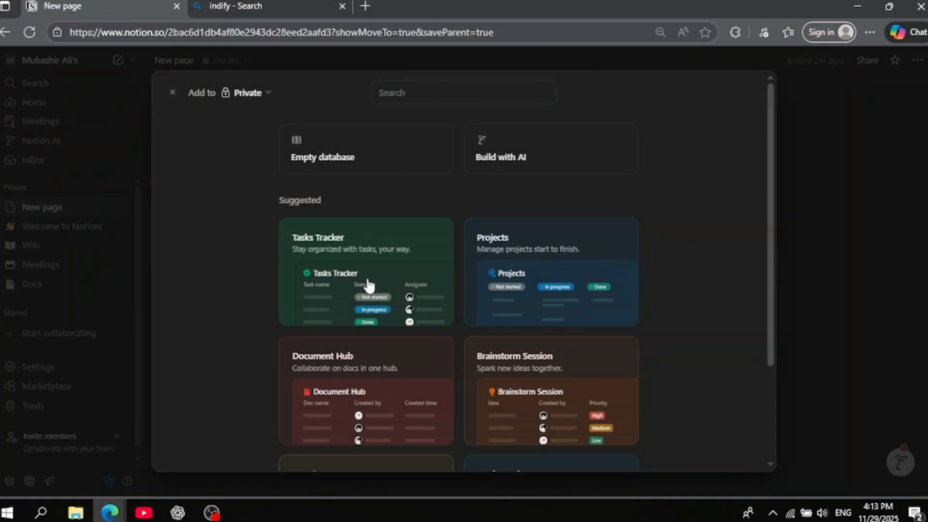
click(368, 285)
click(283, 442)
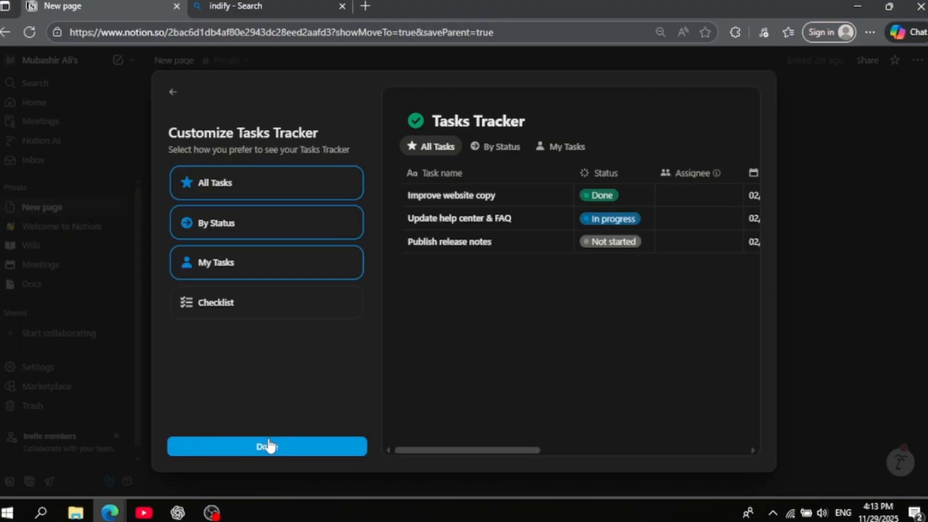
click(269, 445)
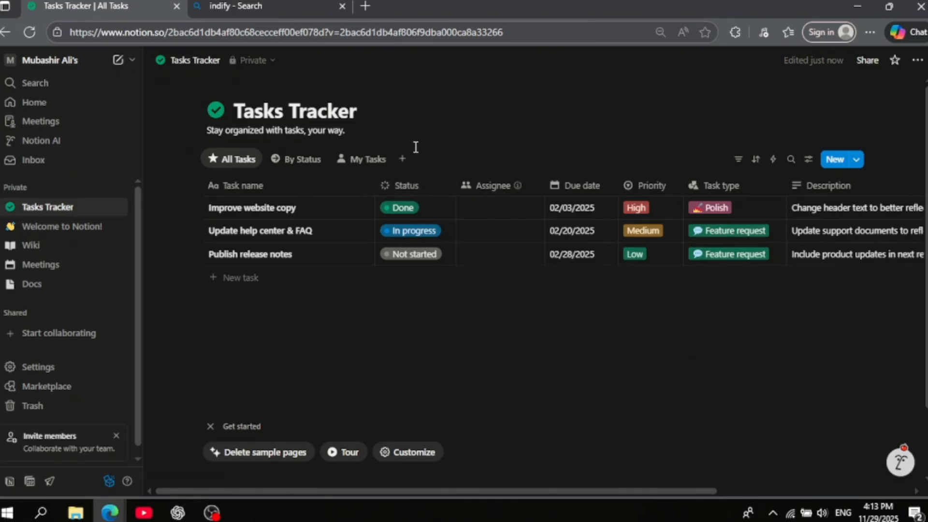
- Add a Gallery view to the Tasks Tracker database and close the view settings
click(401, 159)
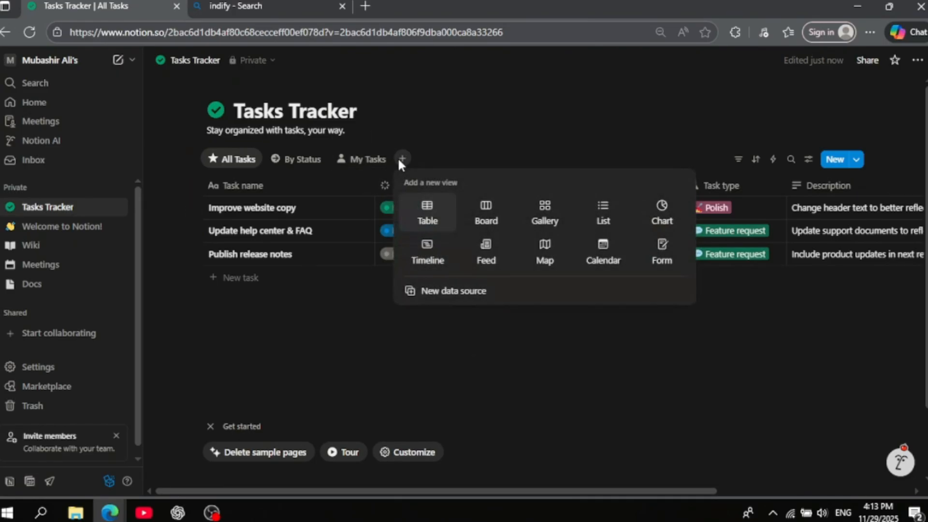
click(535, 219)
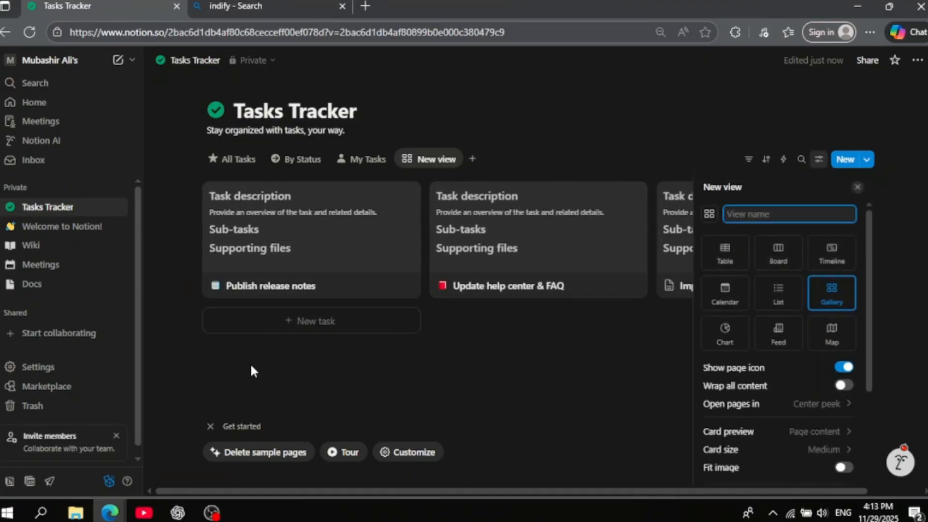
click(252, 366)
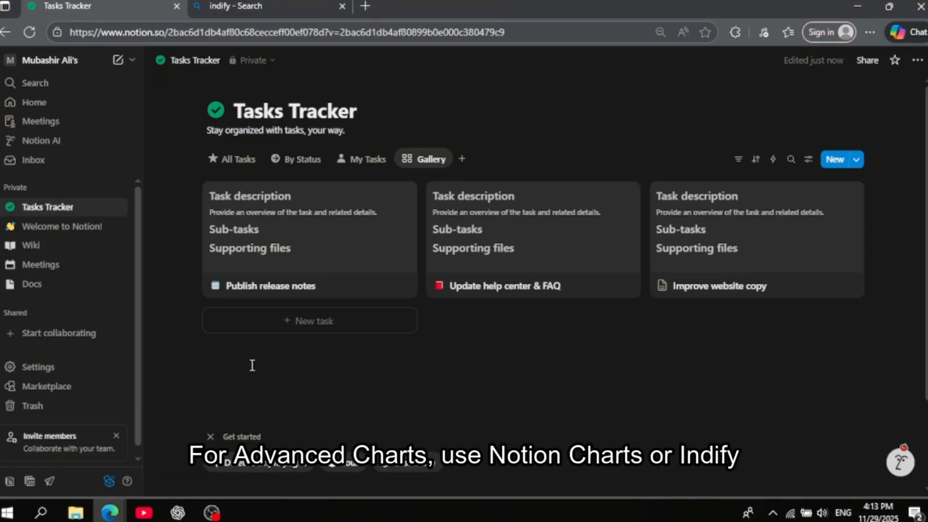
- Open the Indify – Notion Widgets site from the existing "indify" search results and go to its login
click(246, 5)
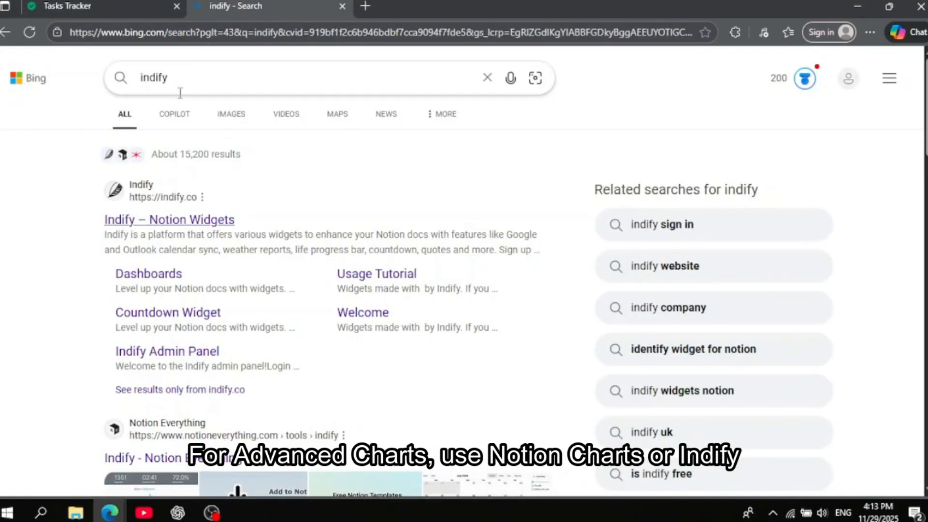
click(152, 224)
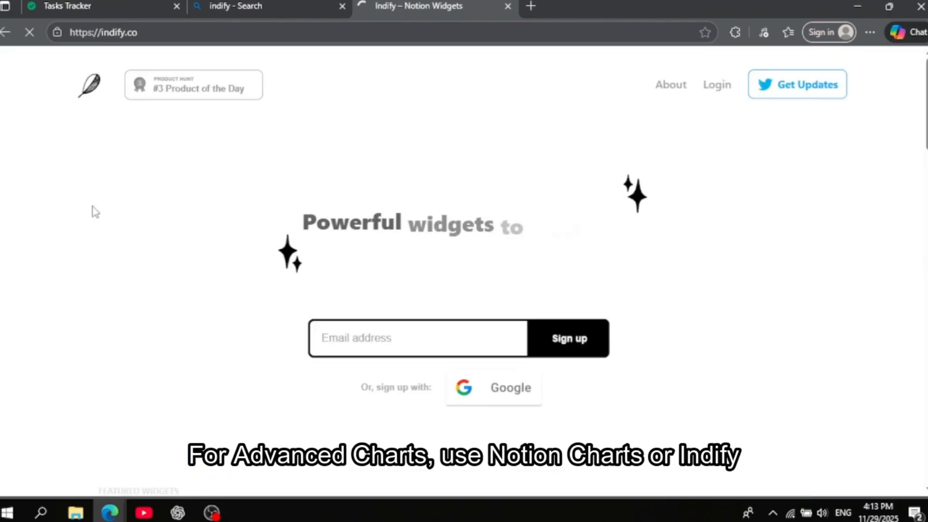
click(716, 87)
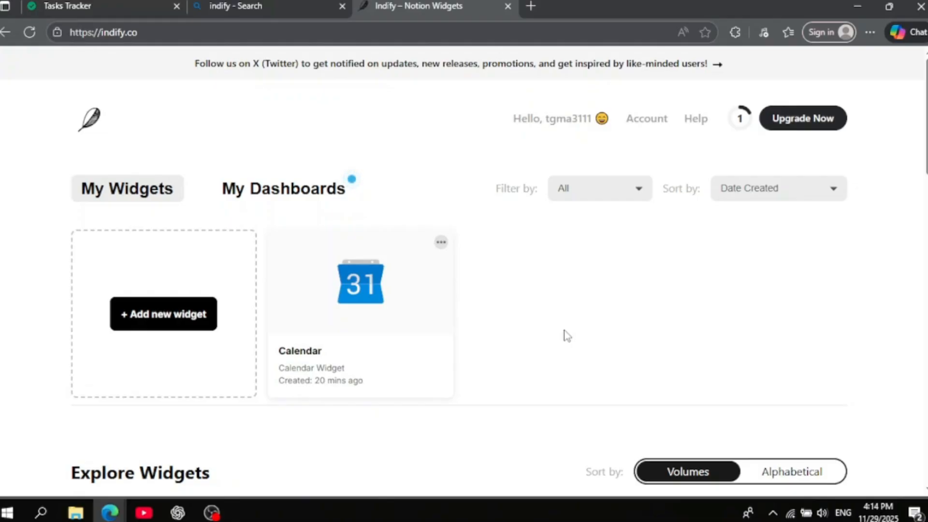
- Switch to Notion in Chrome and search its template marketplace for "Dashboard"
click(132, 5)
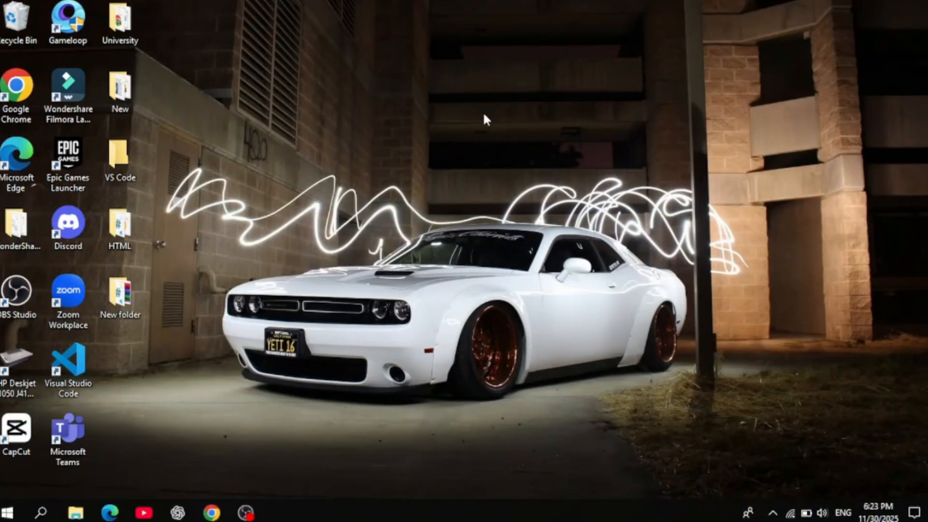
click(212, 512)
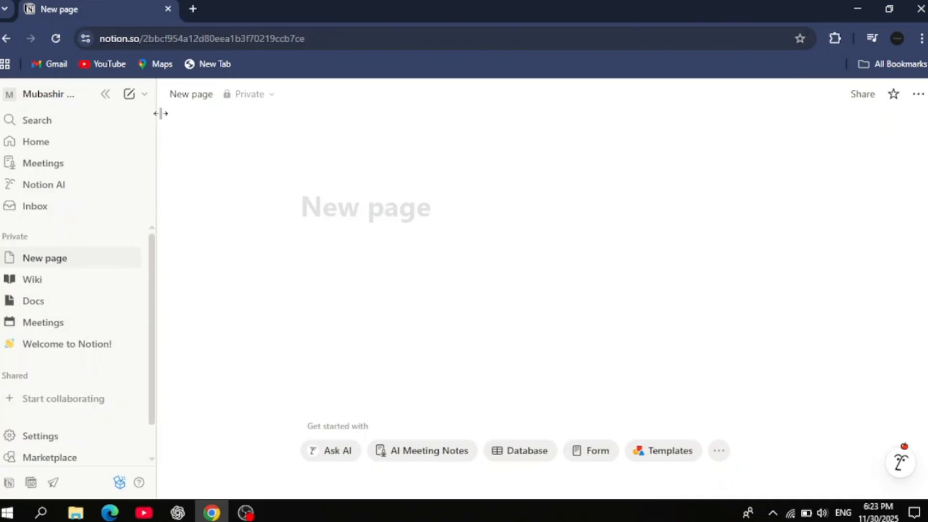
click(145, 95)
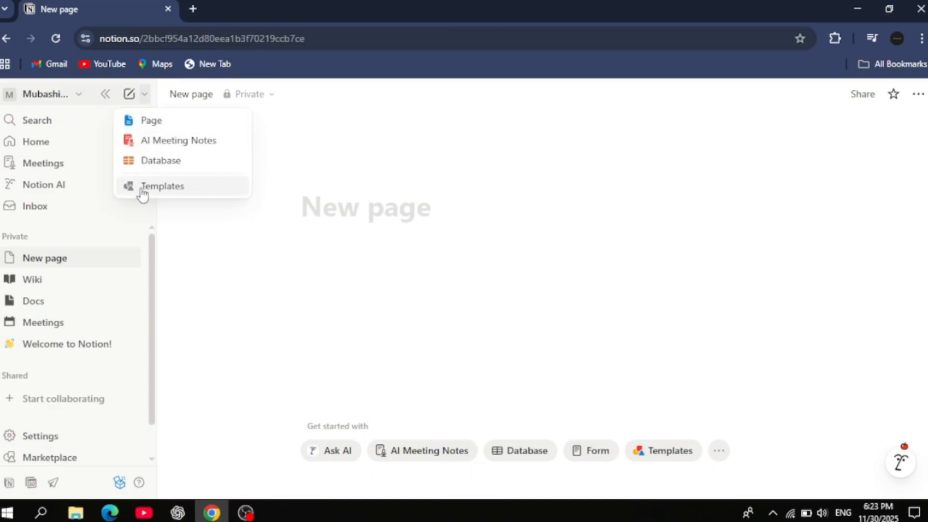
click(160, 187)
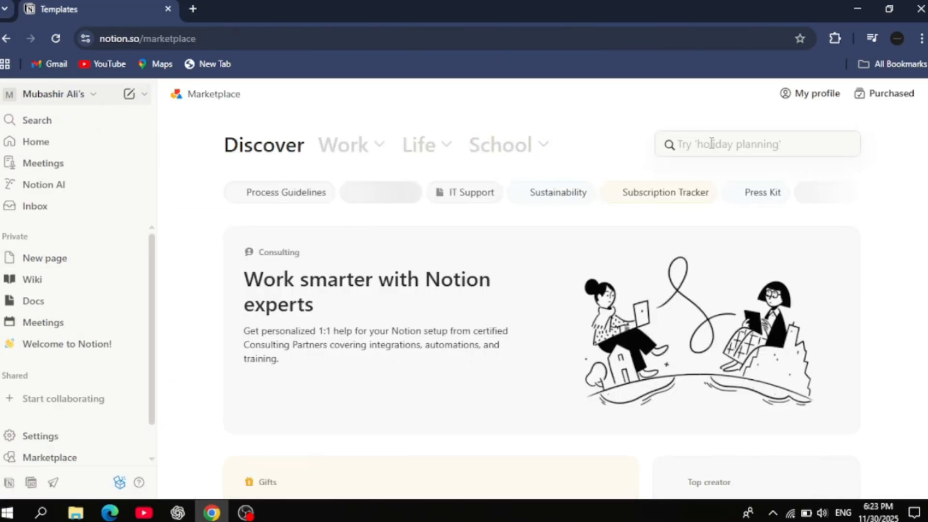
click(705, 145)
text(D)
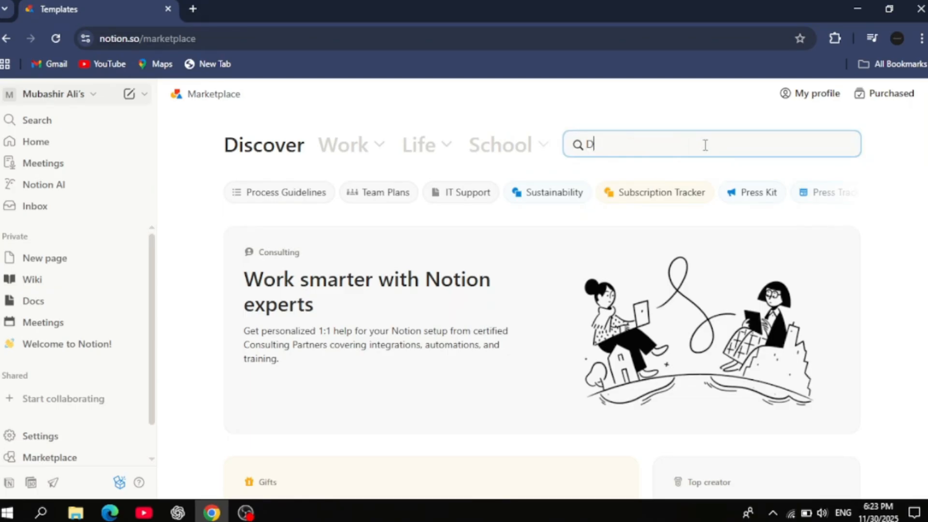
text(ashboard)
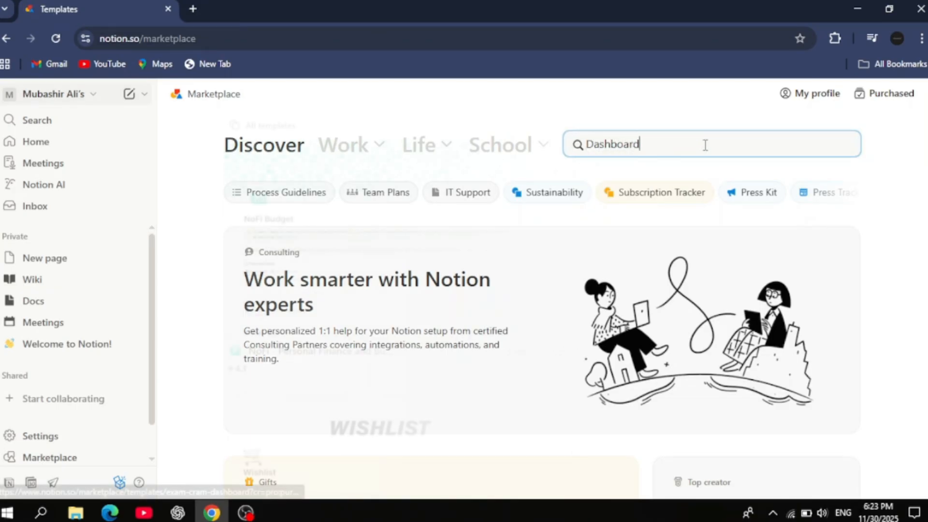
key(Return)
- Open the free Exam Cram Dashboard template and add it to the workspace
scroll(689, 415, down, 3)
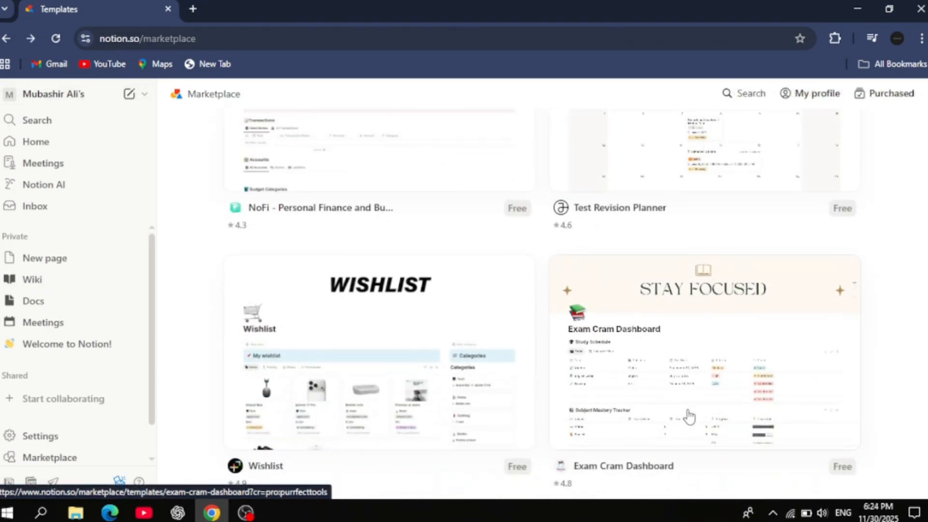
click(703, 370)
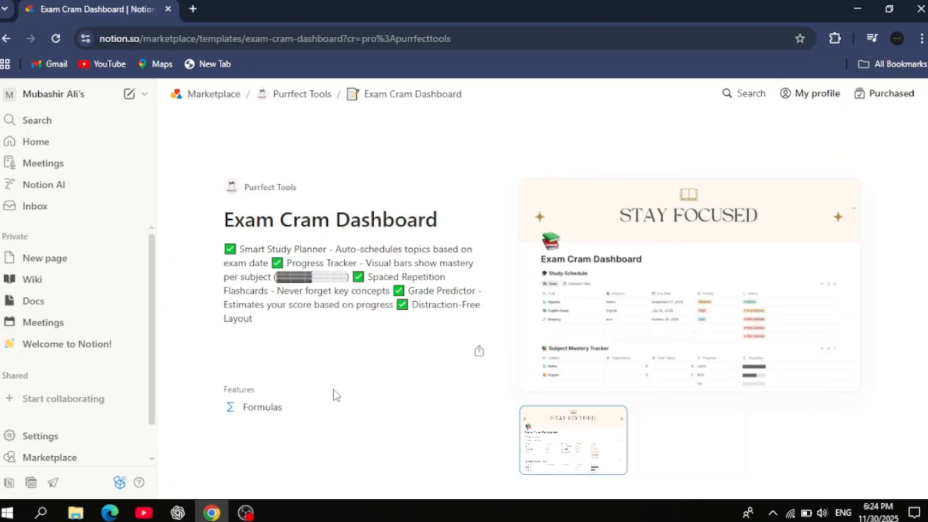
scroll(329, 394, down, 3)
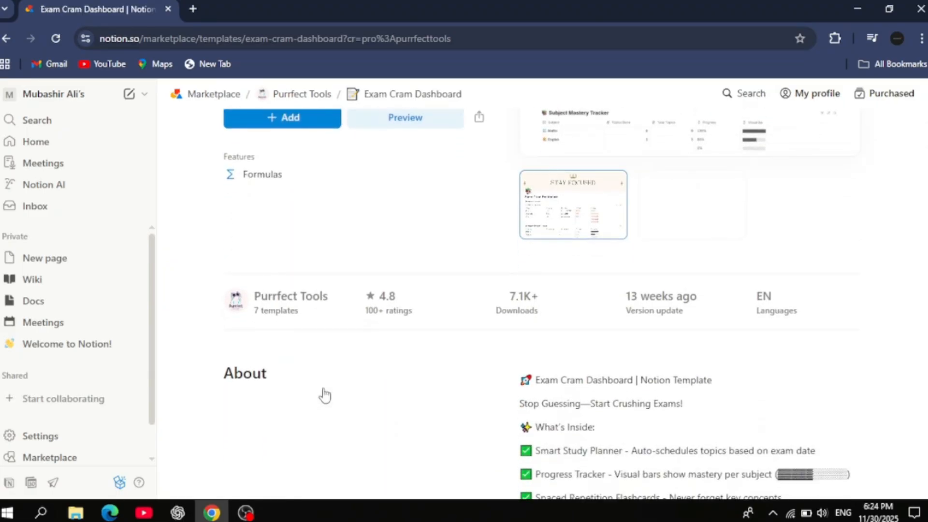
scroll(323, 394, up, 5)
click(290, 347)
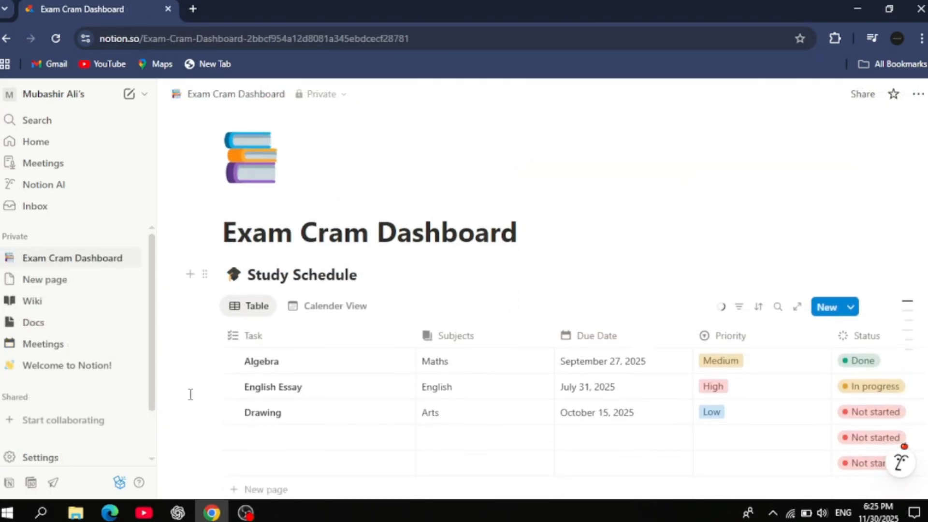
- Examine the Exam Cram Dashboard page's Study Schedule, Subject Mastery Tracker and Spaced Repetition Flashcards sections
scroll(190, 395, down, 3)
scroll(191, 394, up, 2)
scroll(190, 394, down, 5)
scroll(190, 394, down, 5)
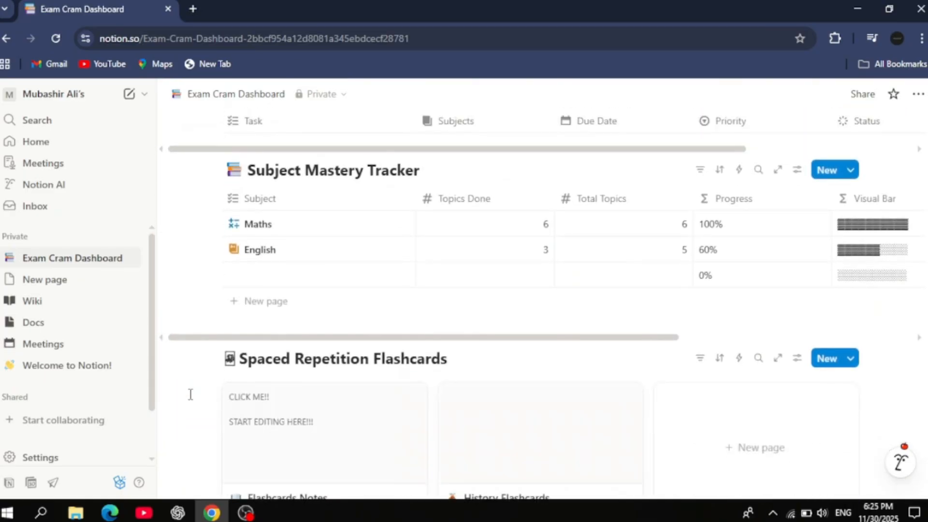
scroll(190, 394, up, 5)
scroll(190, 394, up, 4)
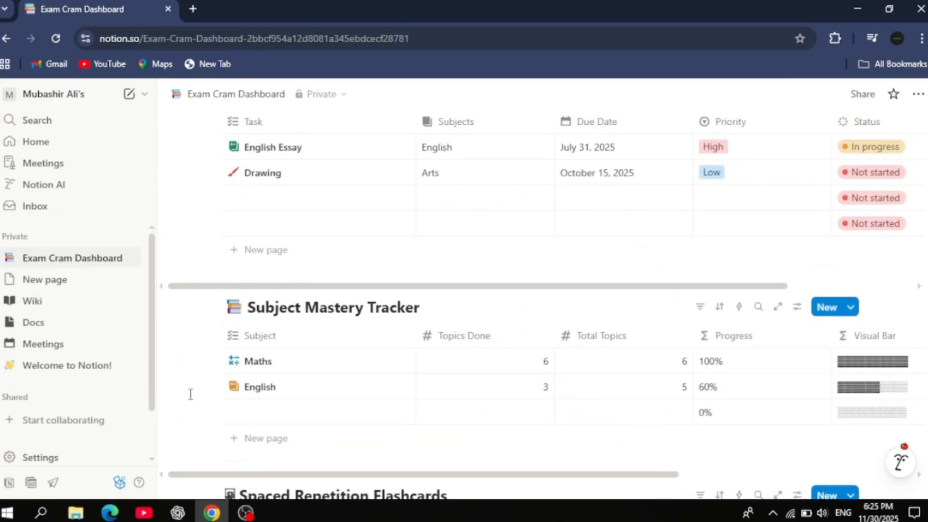
scroll(191, 394, up, 1)
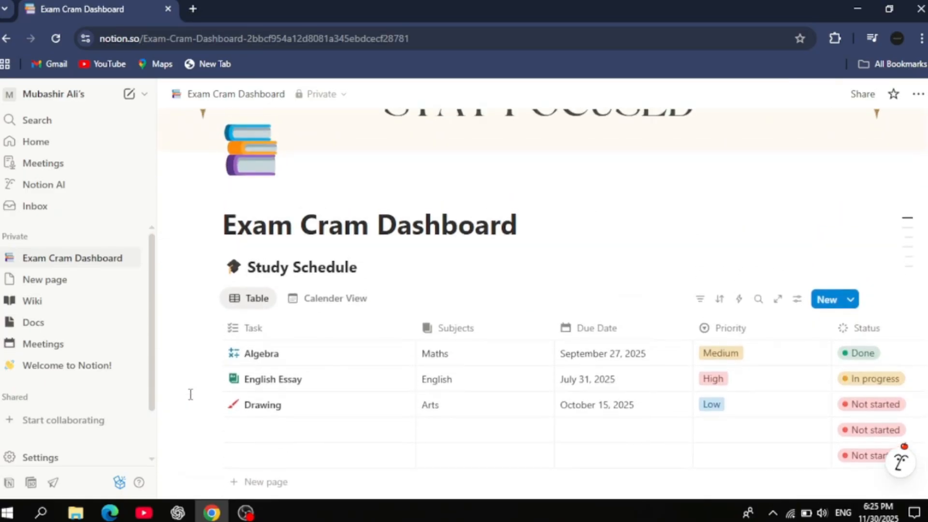
scroll(190, 395, up, 1)
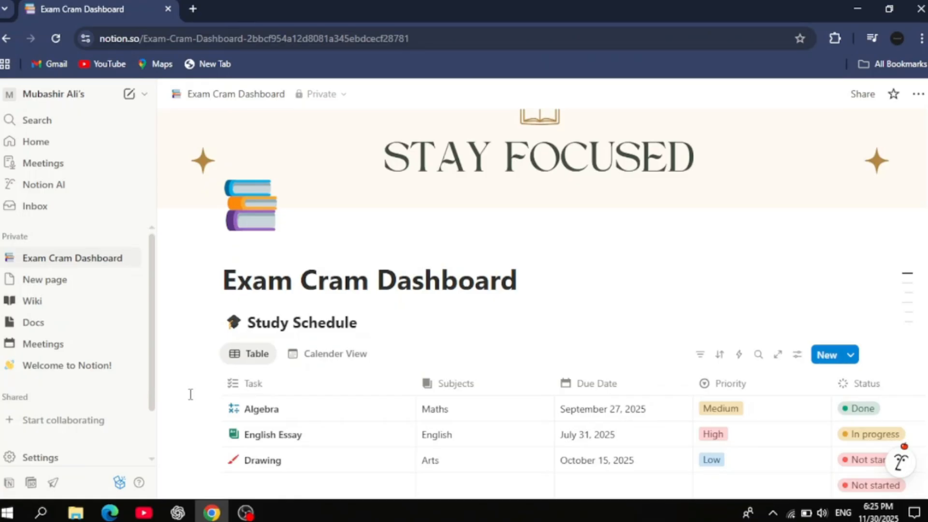
scroll(190, 395, up, 1)
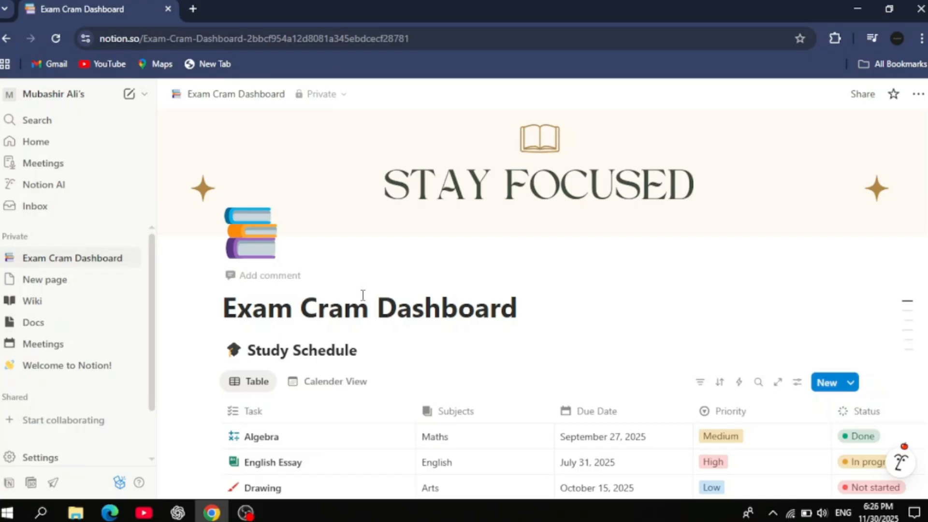
scroll(174, 329, down, 5)
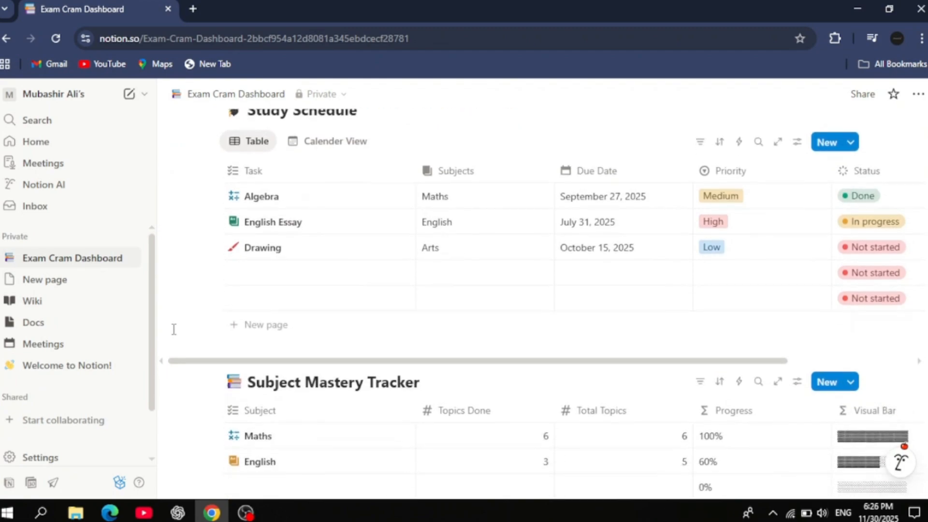
scroll(174, 328, down, 3)
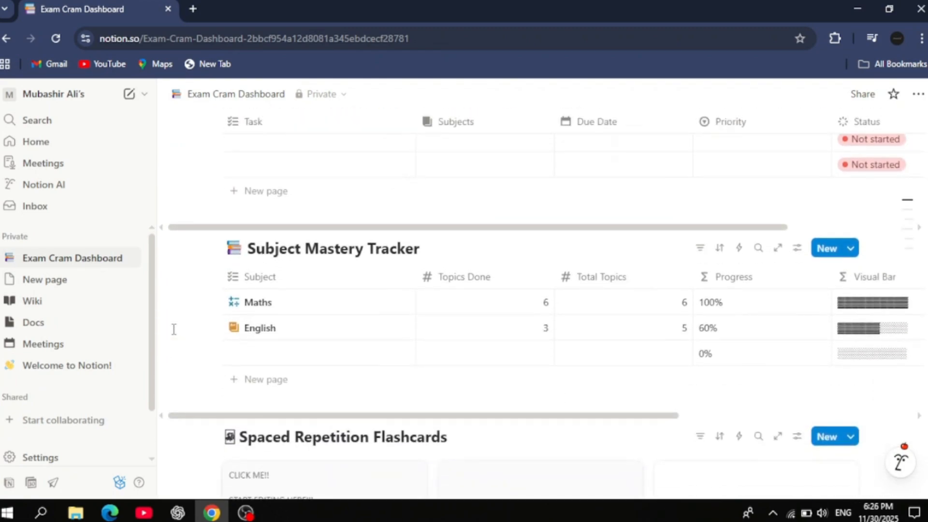
scroll(174, 329, right, 3)
scroll(174, 329, left, 3)
scroll(174, 329, down, 3)
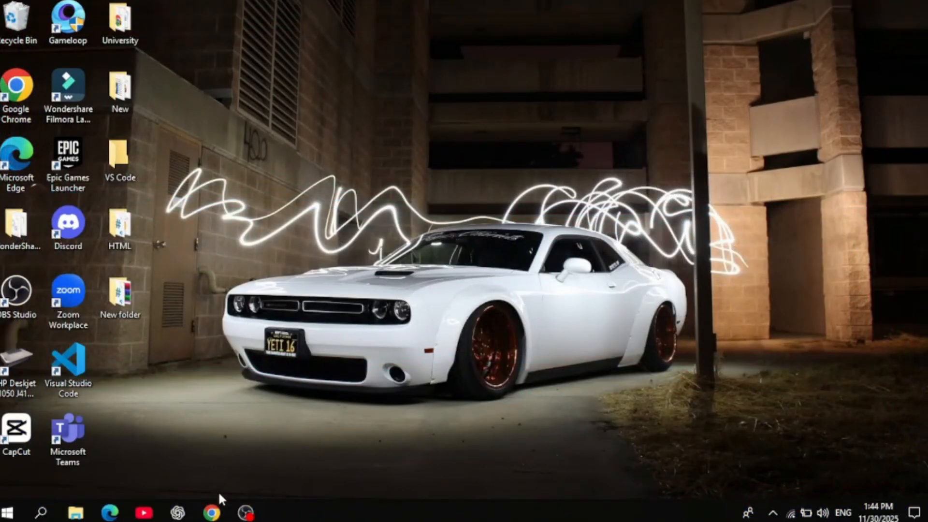
- Switch to Indify in Chrome and create a Google Calendar widget named "new"
click(211, 512)
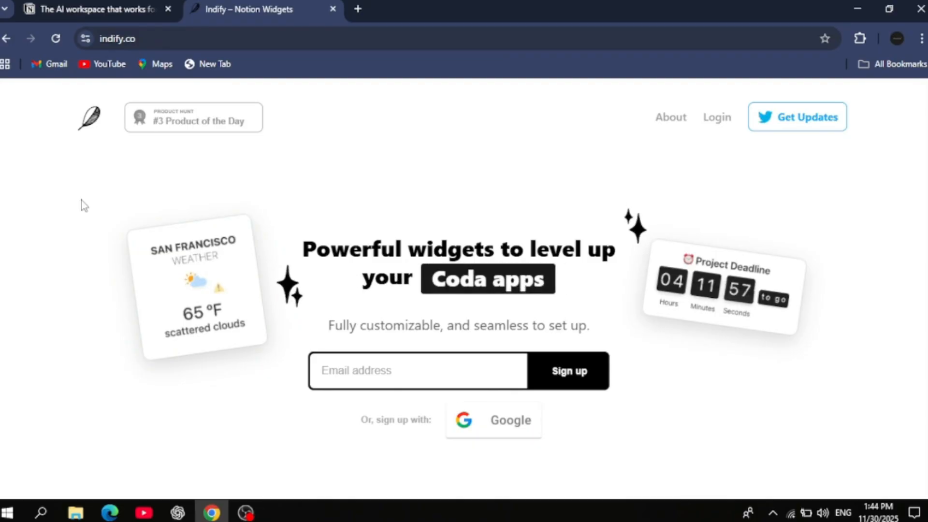
click(161, 346)
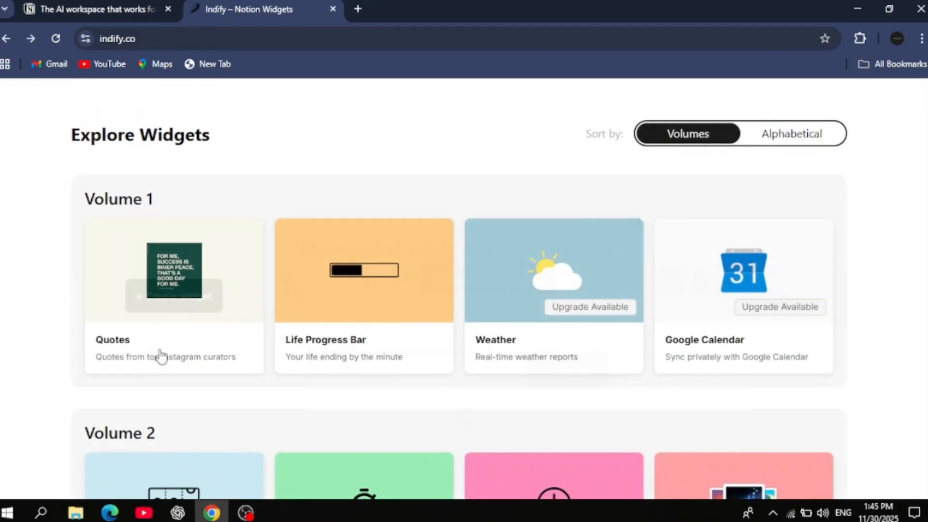
click(764, 285)
text(new)
key(Return)
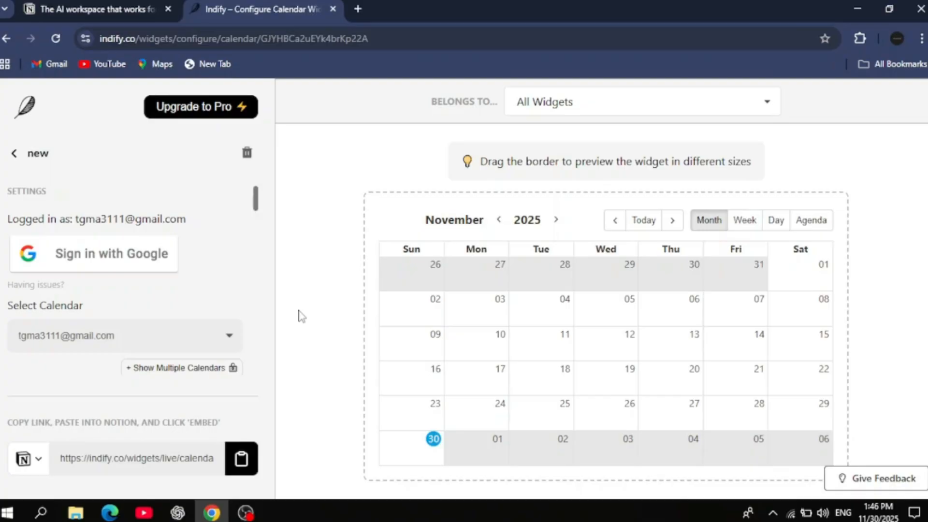
- Copy the calendar widget's link and paste it as an embed on the Calendar page in Notion
click(242, 459)
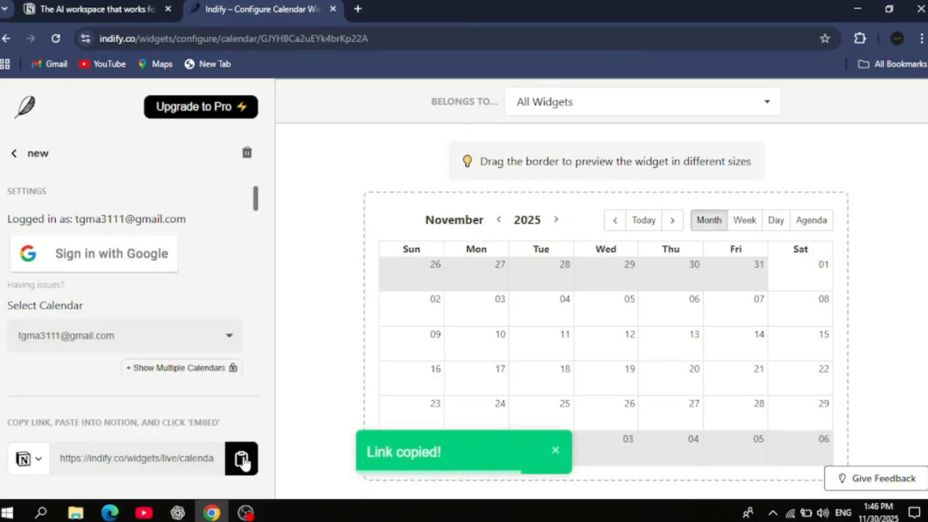
click(71, 4)
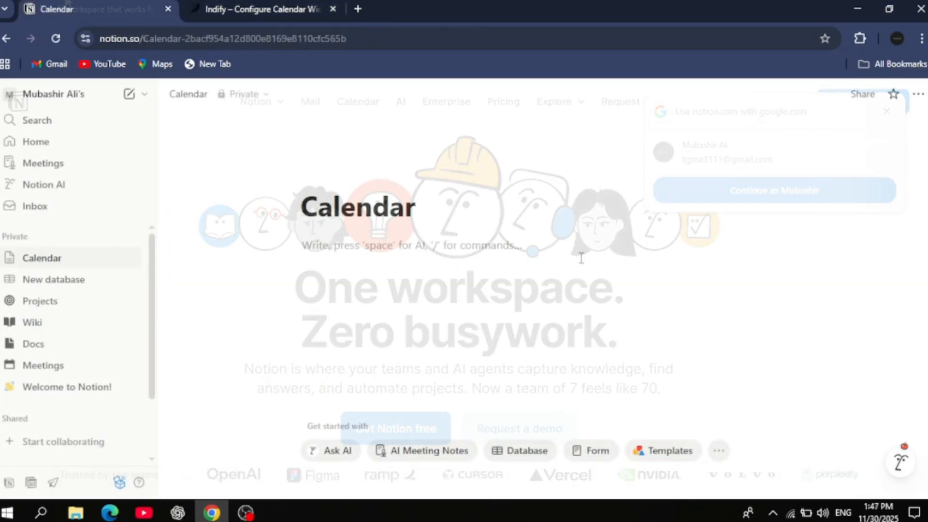
key(ctrl+v)
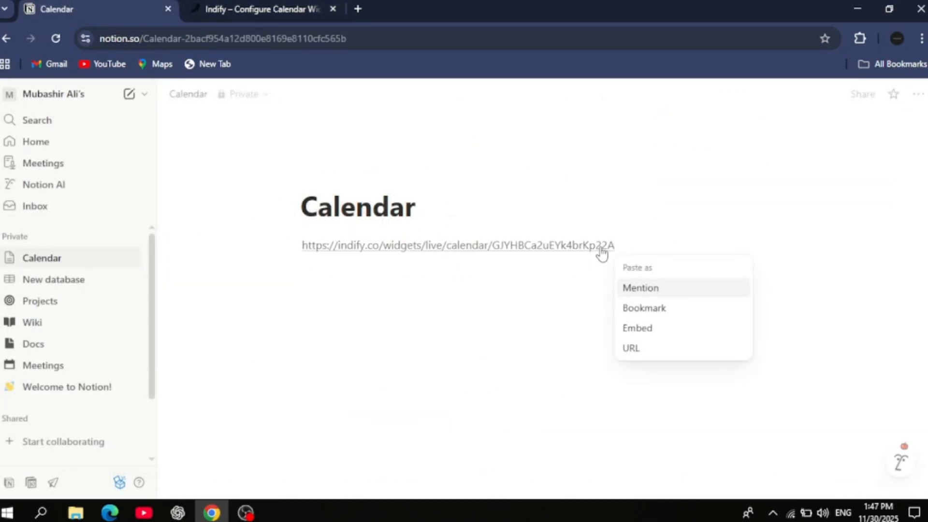
click(645, 330)
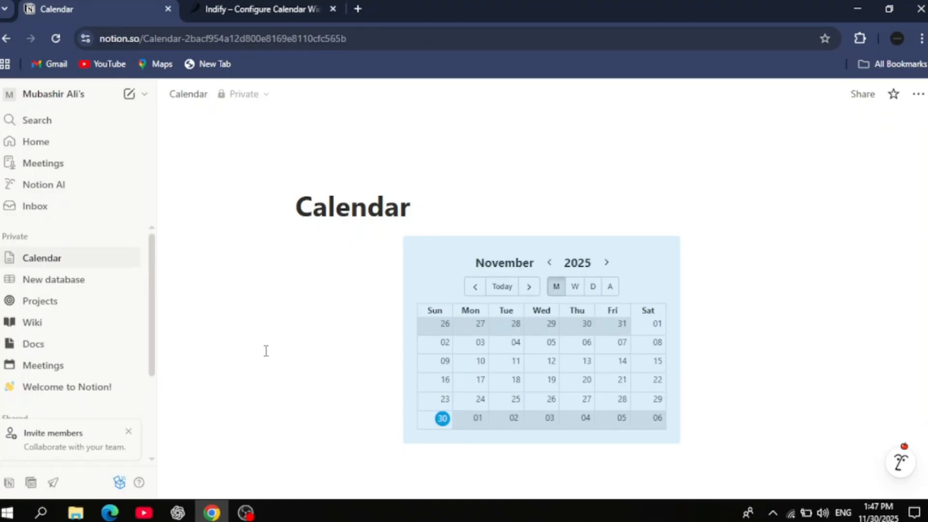
scroll(266, 351, down, 1)
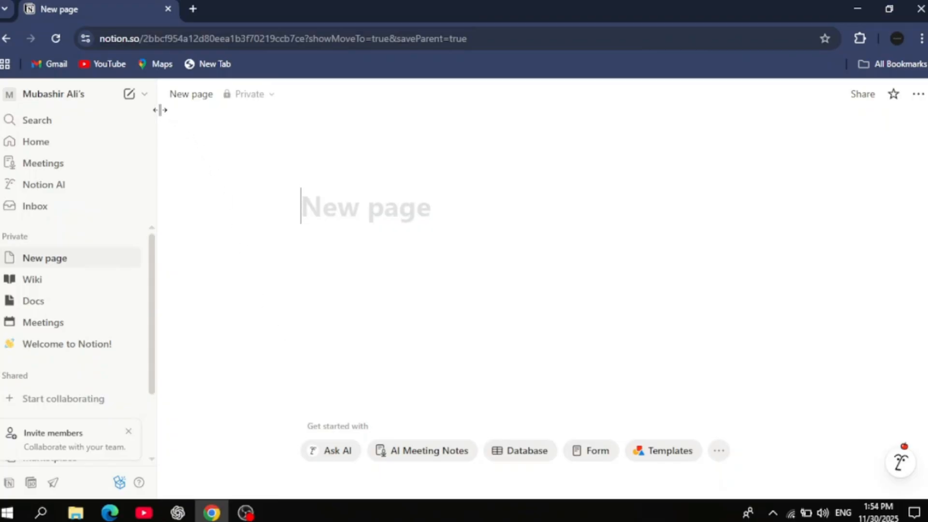
- Search Notion's template marketplace for "personal budget"
click(145, 95)
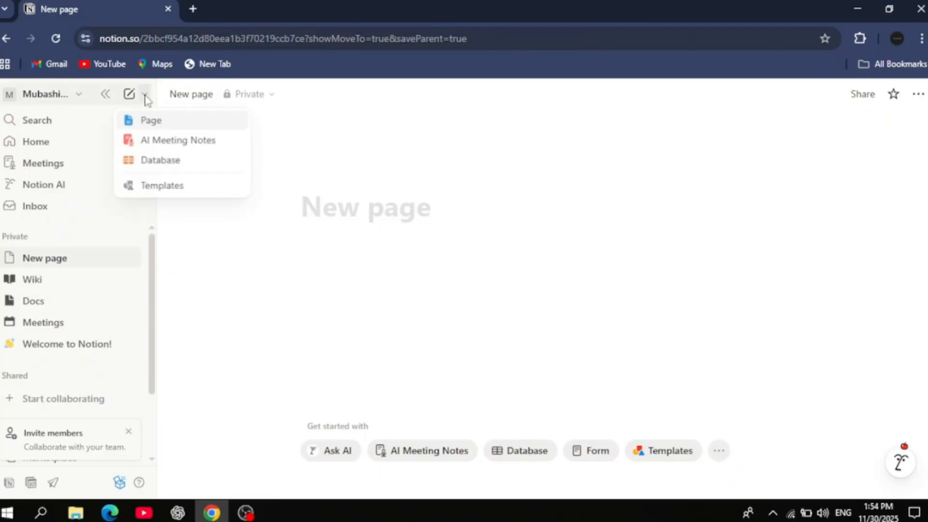
click(169, 191)
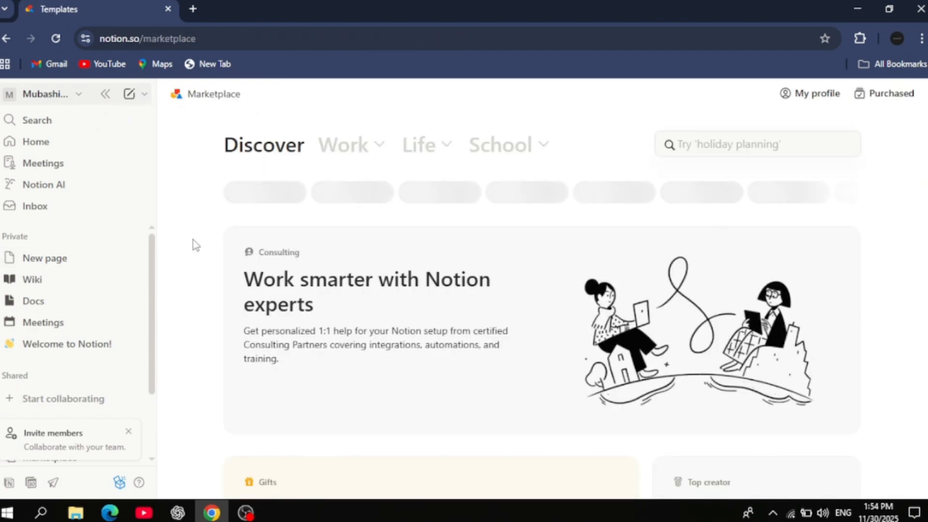
click(720, 150)
text(perso)
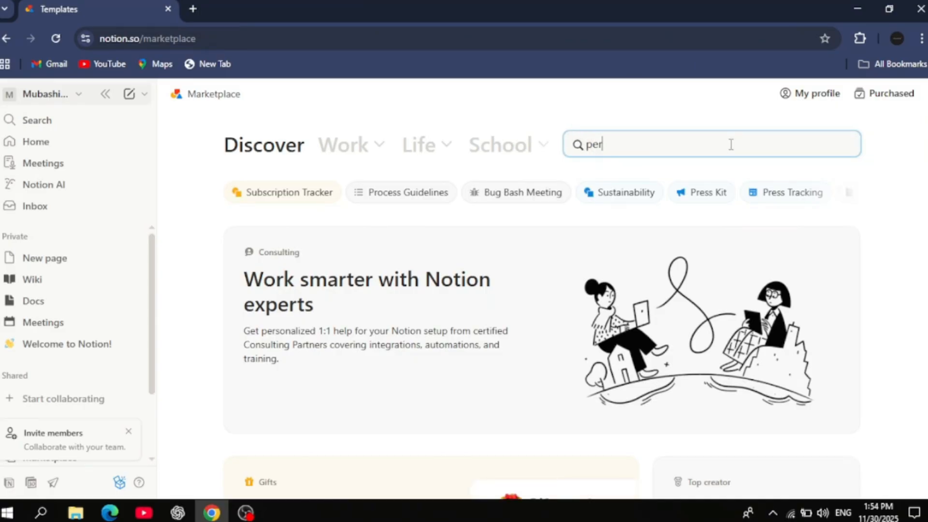
text(nal budget)
key(Return)
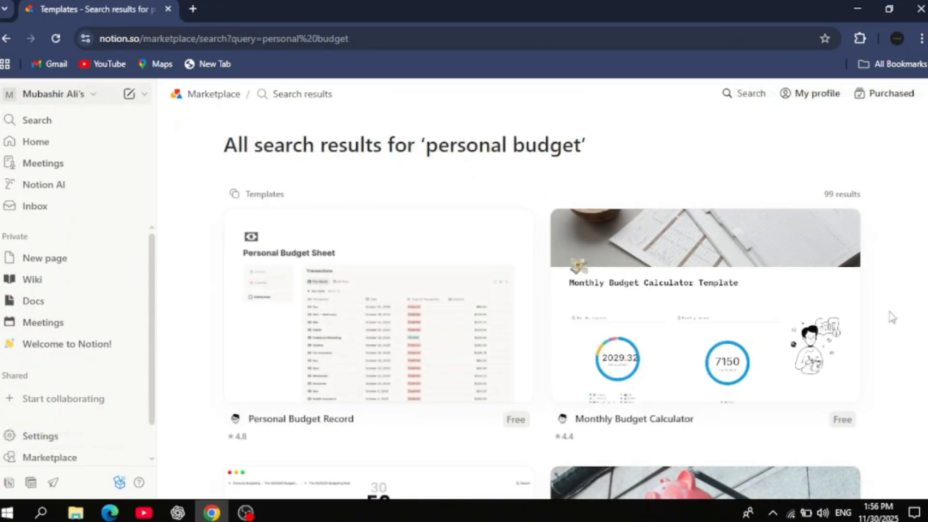
- Add Notion's Budget tracker template from the search results to the workspace and open its new page to review the Expenses table
scroll(891, 315, down, 4)
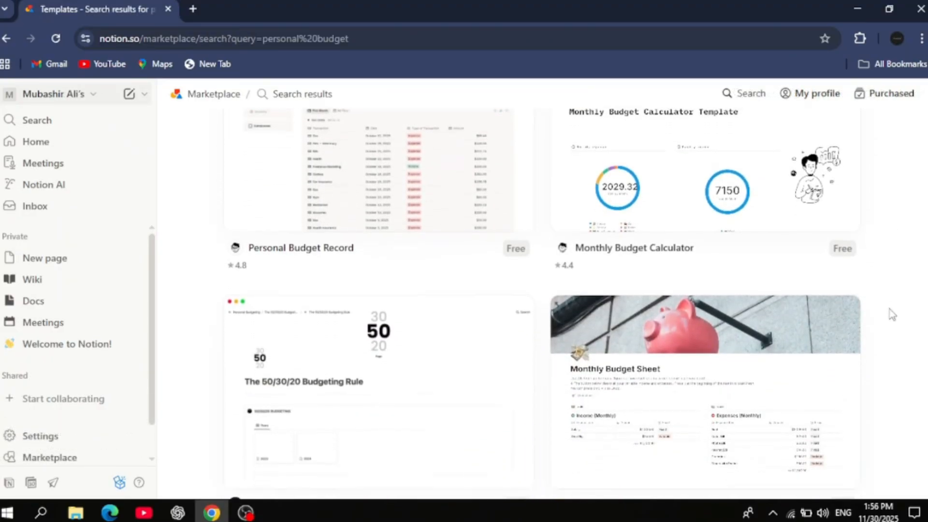
scroll(891, 315, down, 10)
scroll(893, 314, down, 4)
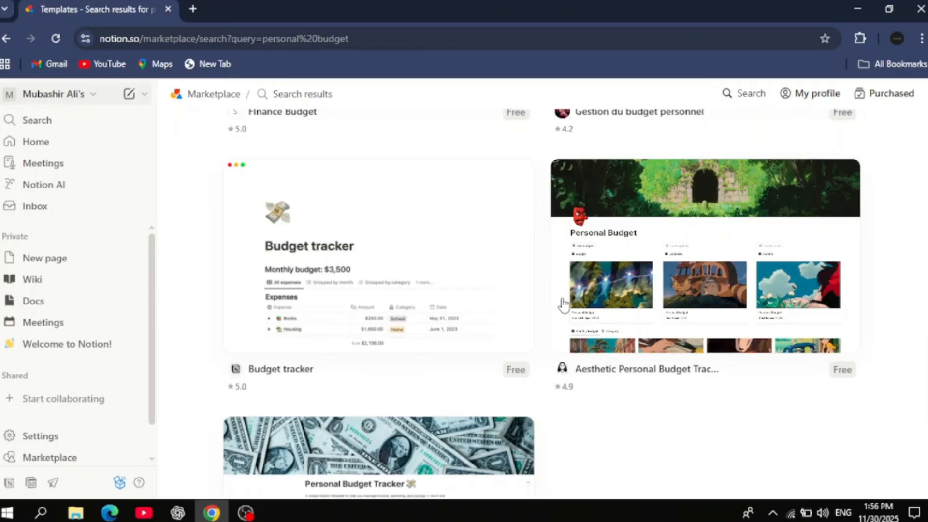
click(373, 273)
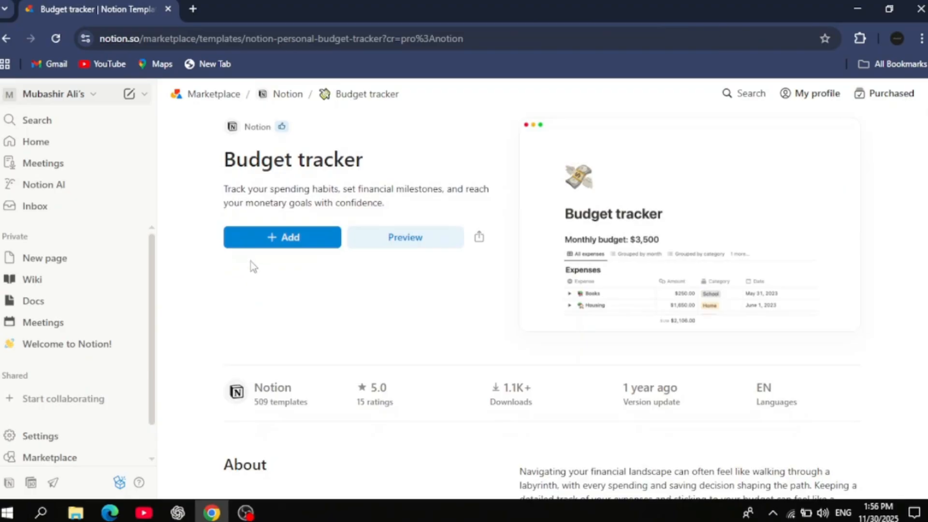
click(277, 239)
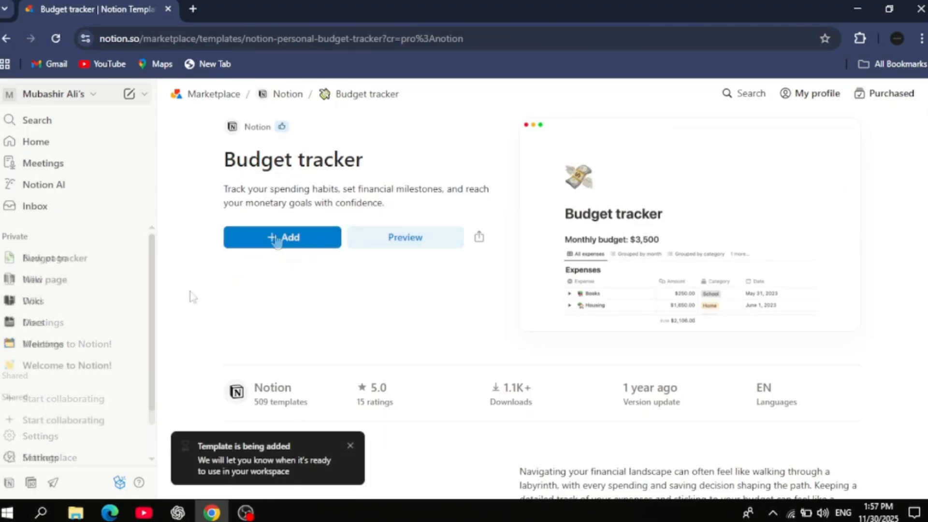
click(74, 259)
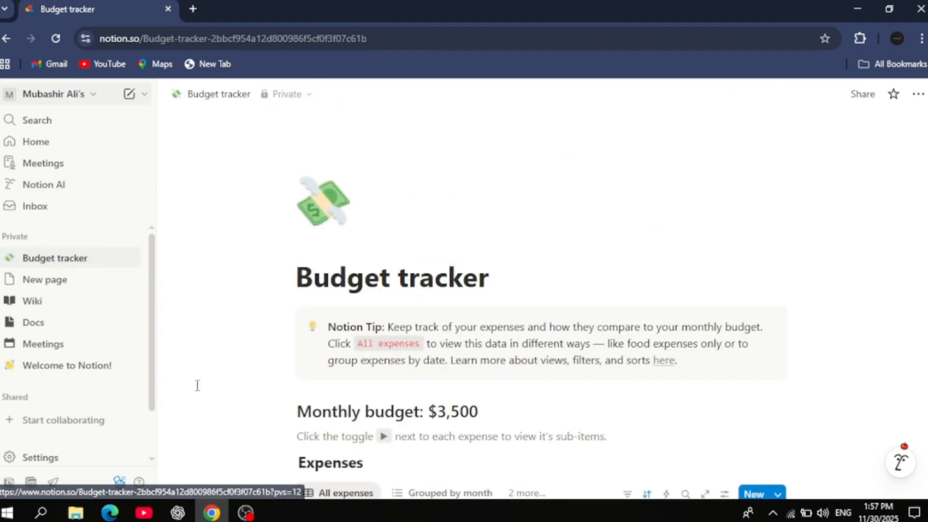
scroll(197, 386, down, 2)
scroll(197, 385, down, 5)
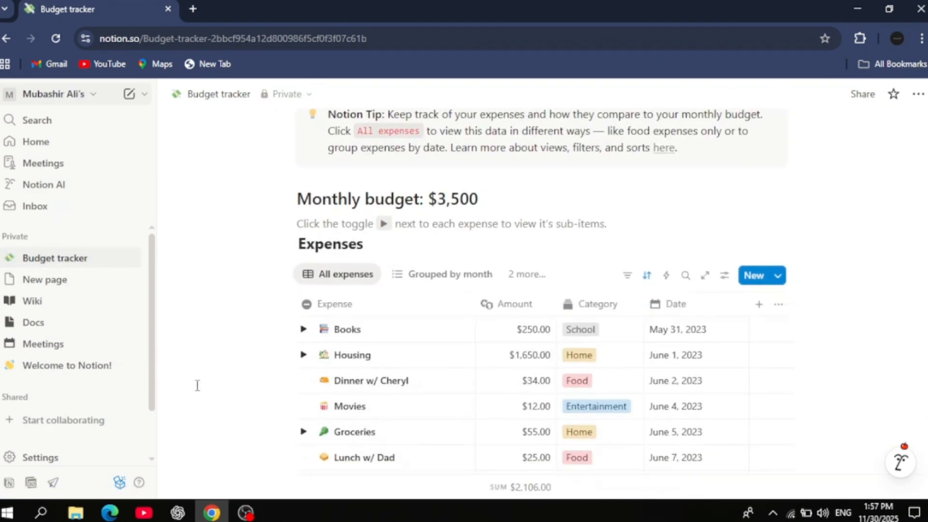
scroll(197, 385, up, 5)
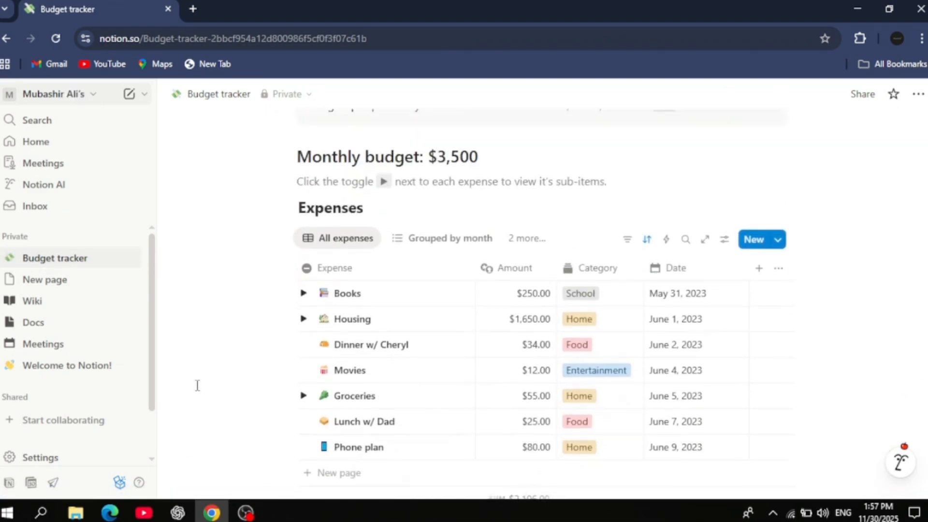
scroll(198, 385, up, 1)
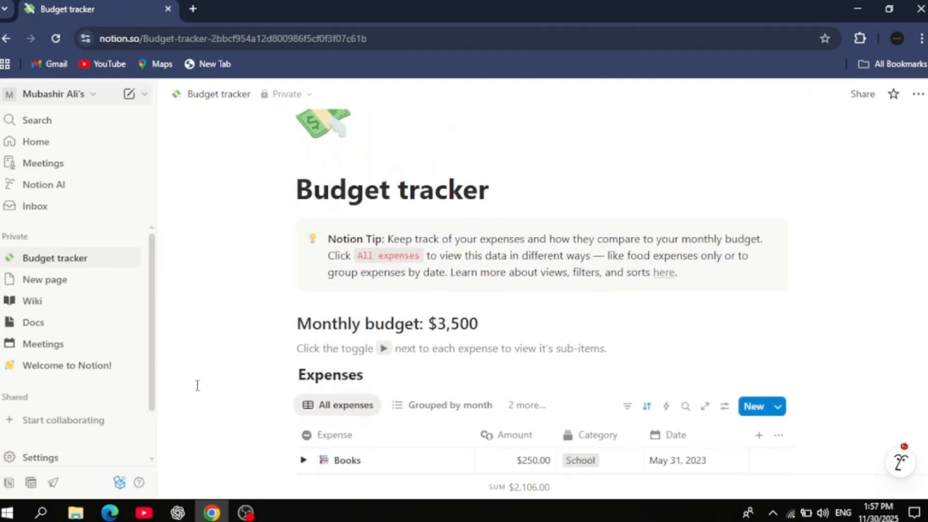
scroll(198, 386, down, 2)
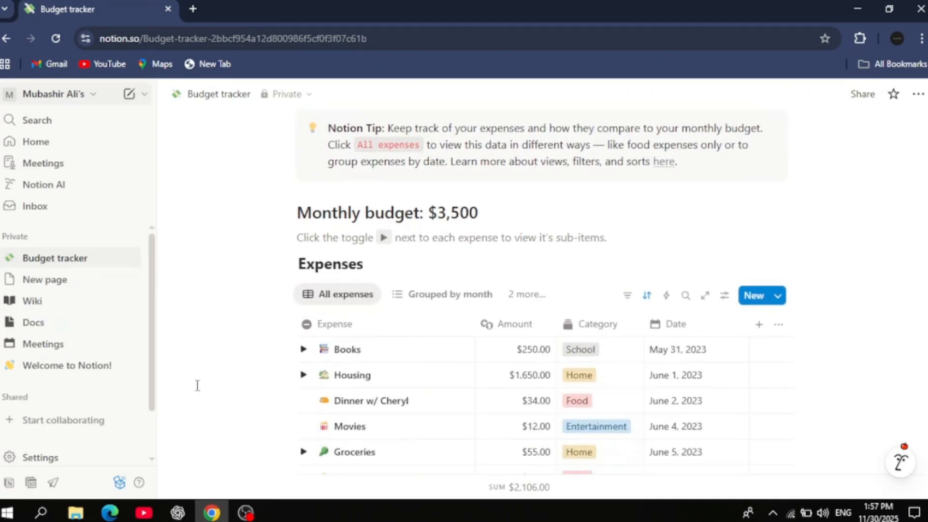